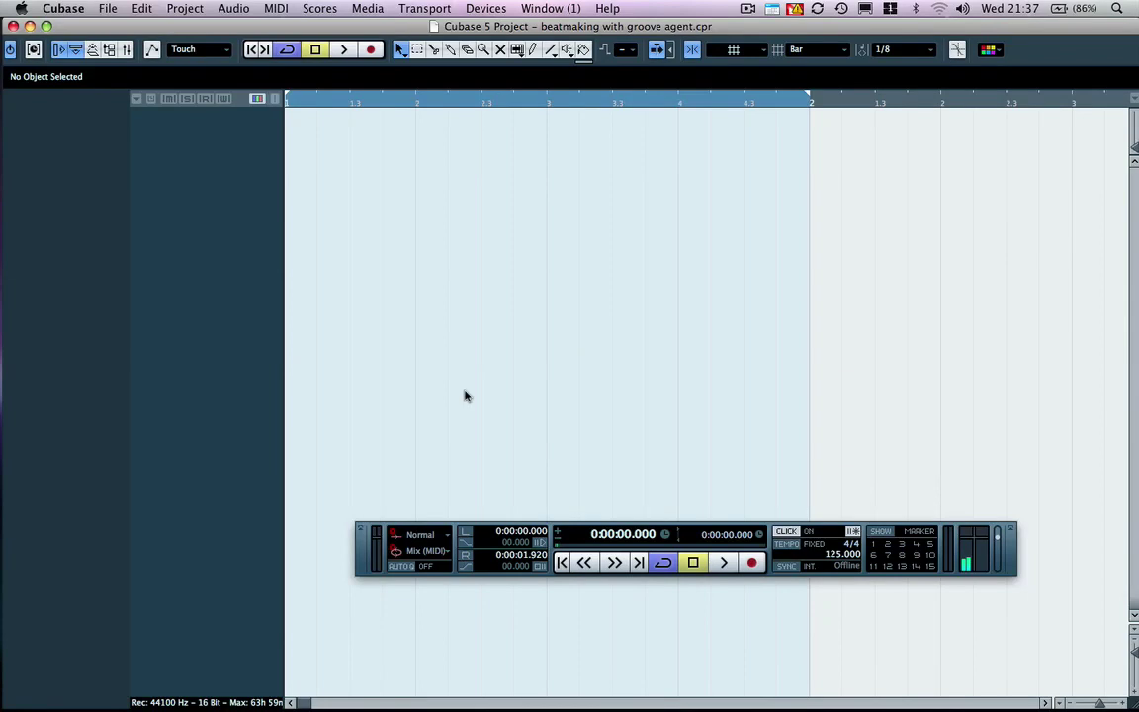
# - Open the Loop Browser from the Media menu, reposition it, and start project playback
pyautogui.click(368, 8)
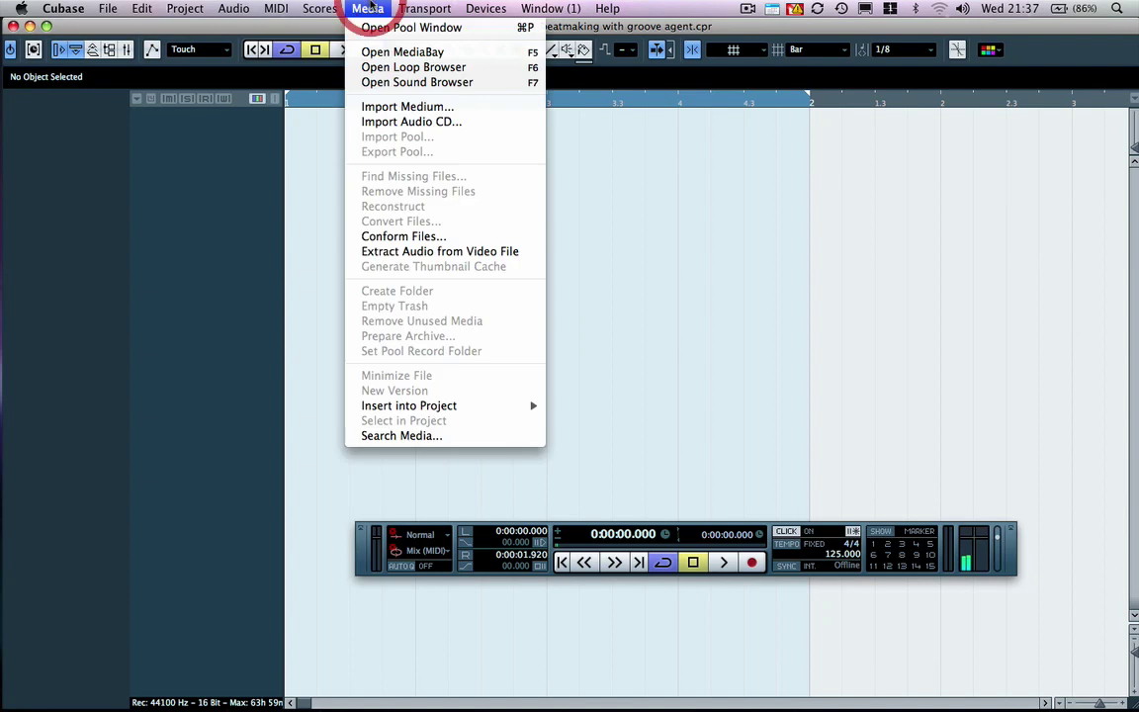
pyautogui.click(438, 67)
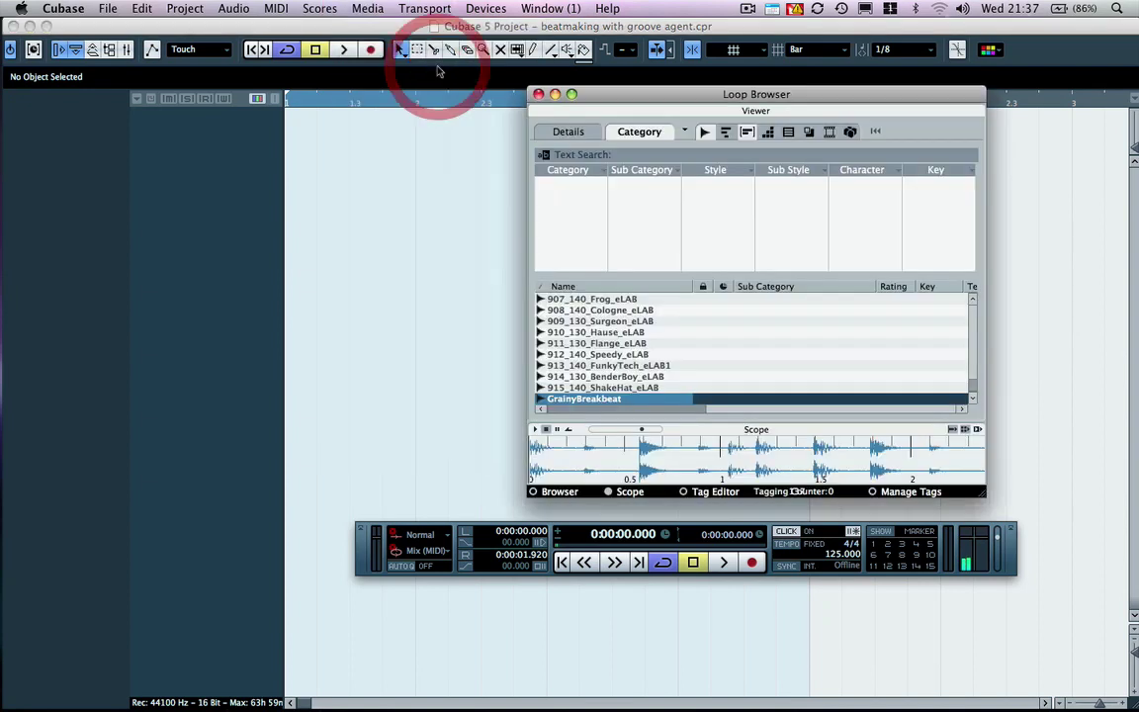
pyautogui.moveTo(708, 100); pyautogui.dragTo(760, 85)
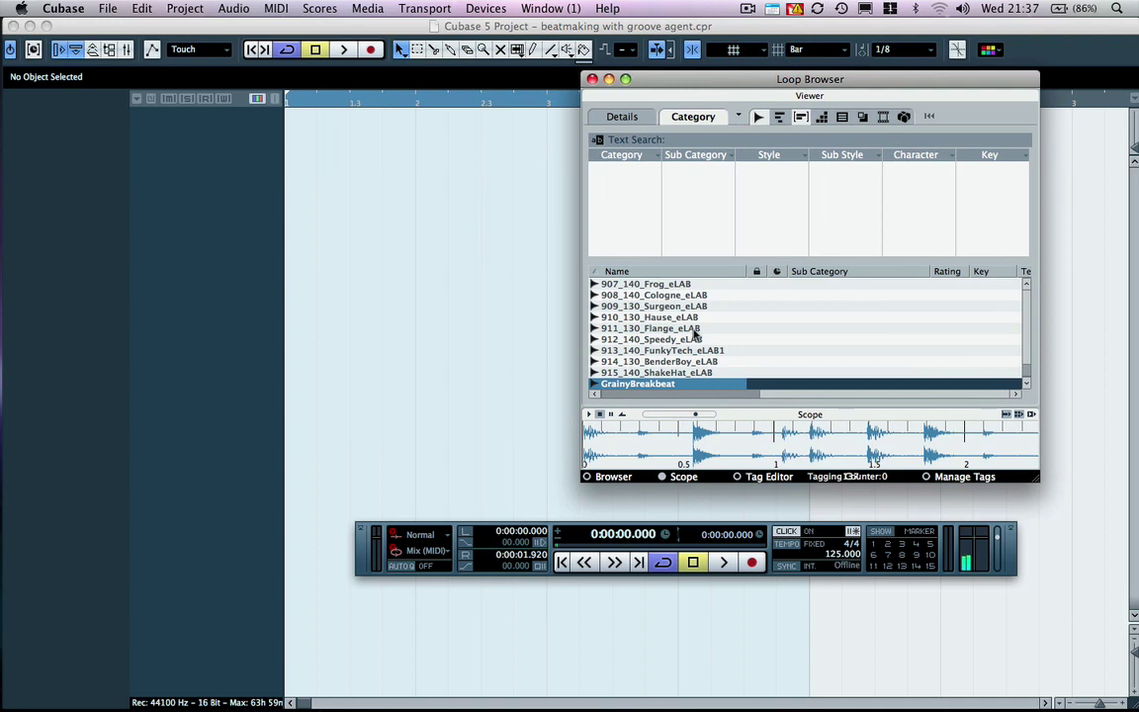
pyautogui.scroll(10, 694, 334)
pyautogui.scroll(10, 694, 335)
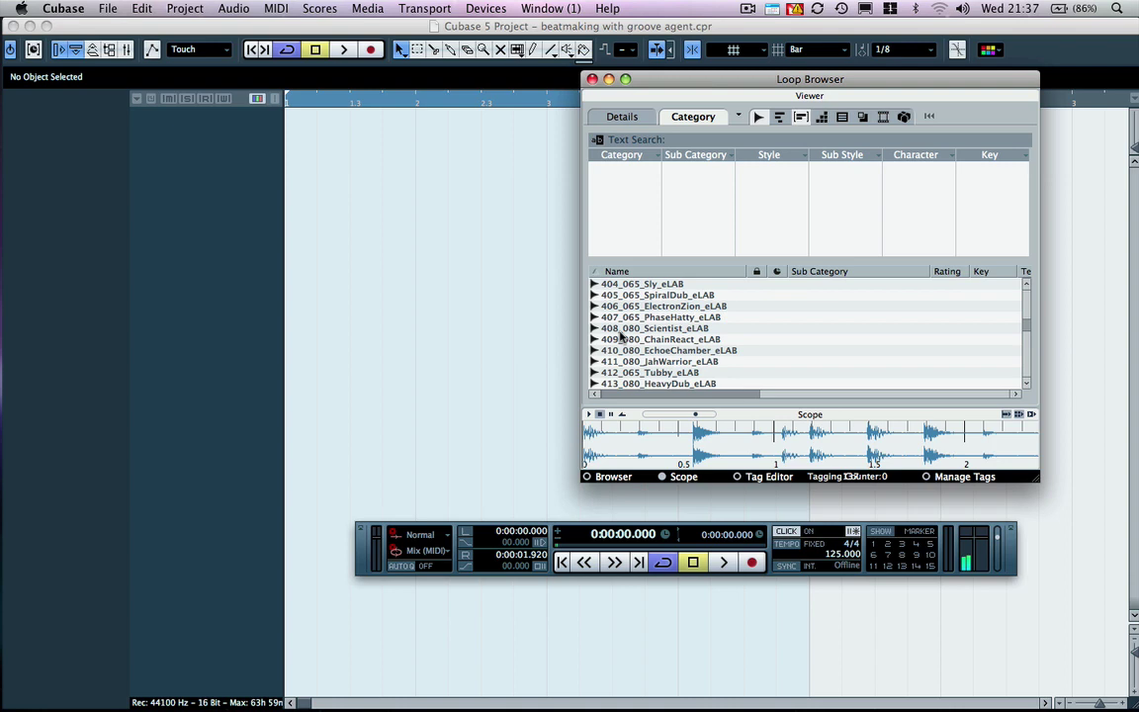
pyautogui.scroll(-1, 668, 354)
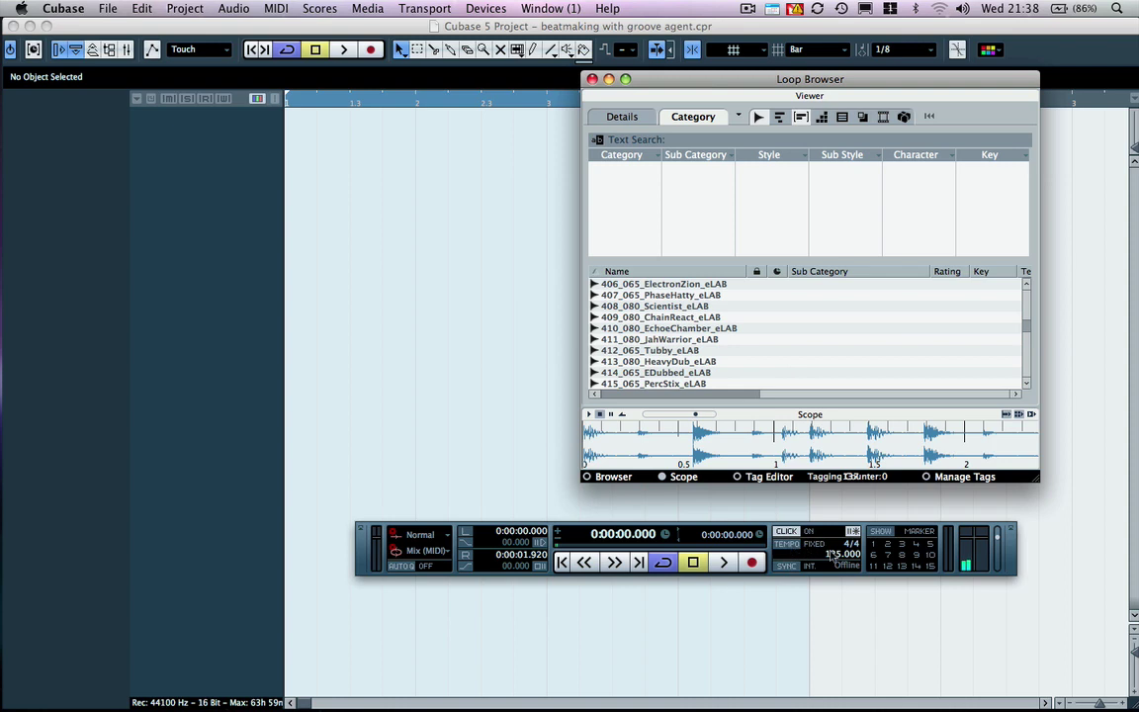
pyautogui.click(437, 330)
pyautogui.press('space')
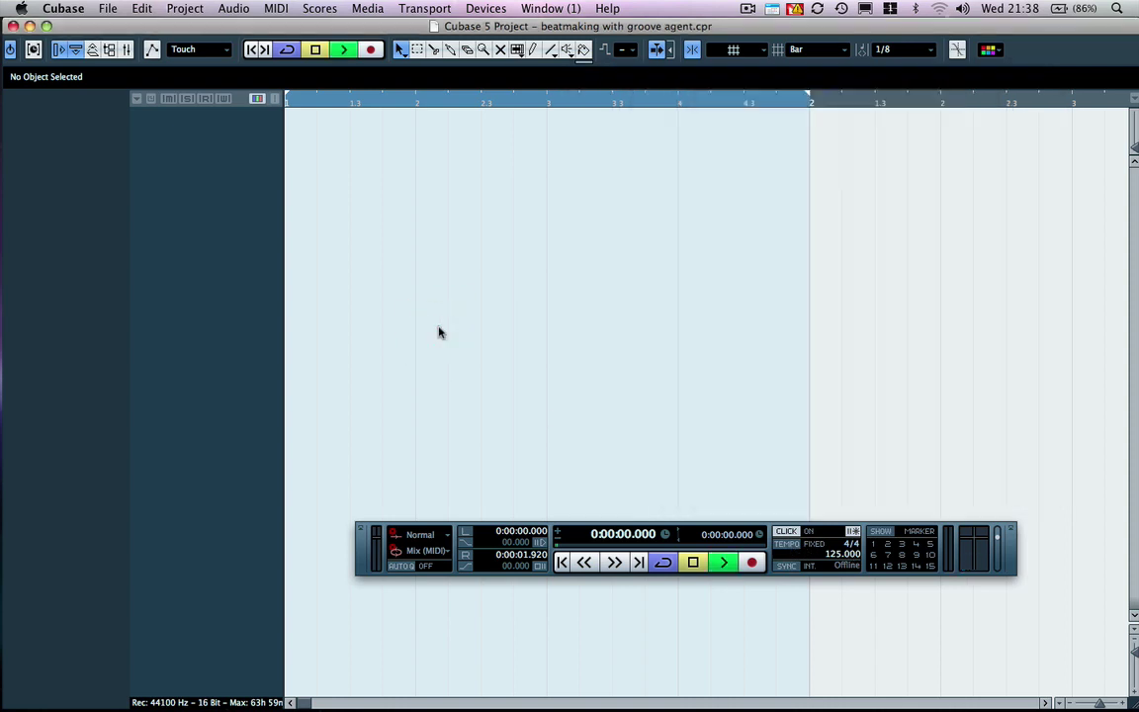
# - Audition 102_100_Vintage_eLAB and 105_090_SupaFunky_eLAB, stop playback, and select GrainyBreakbeat
pyautogui.click(360, 8)
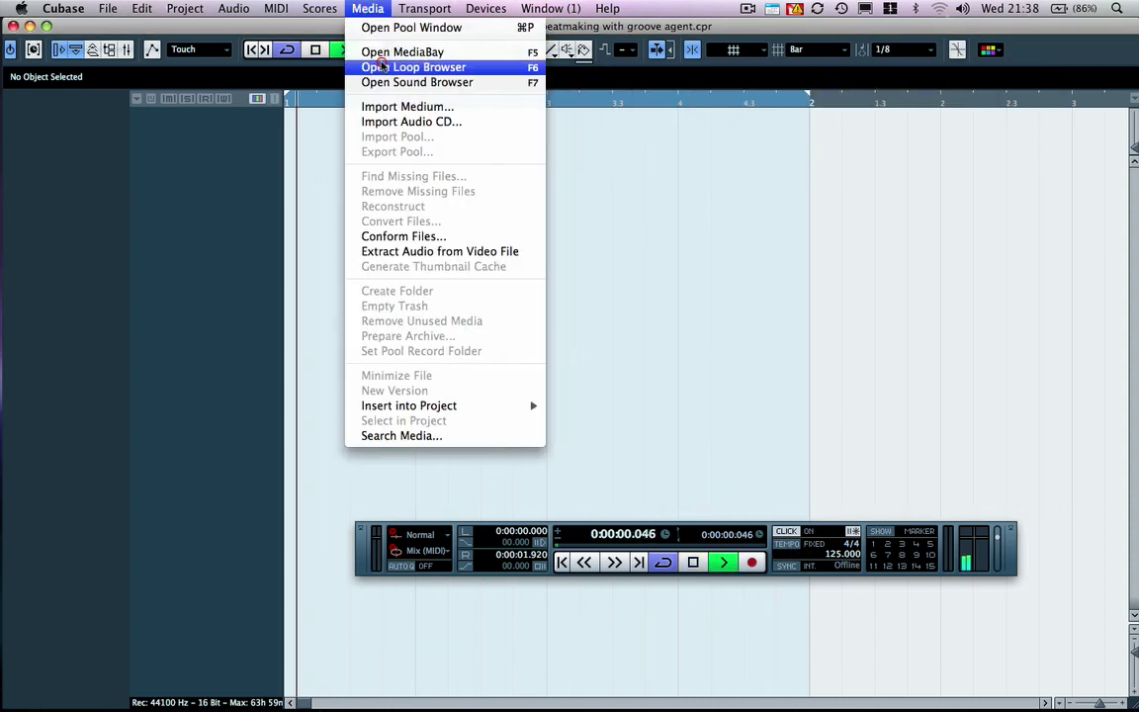
pyautogui.click(378, 67)
pyautogui.scroll(20, 690, 326)
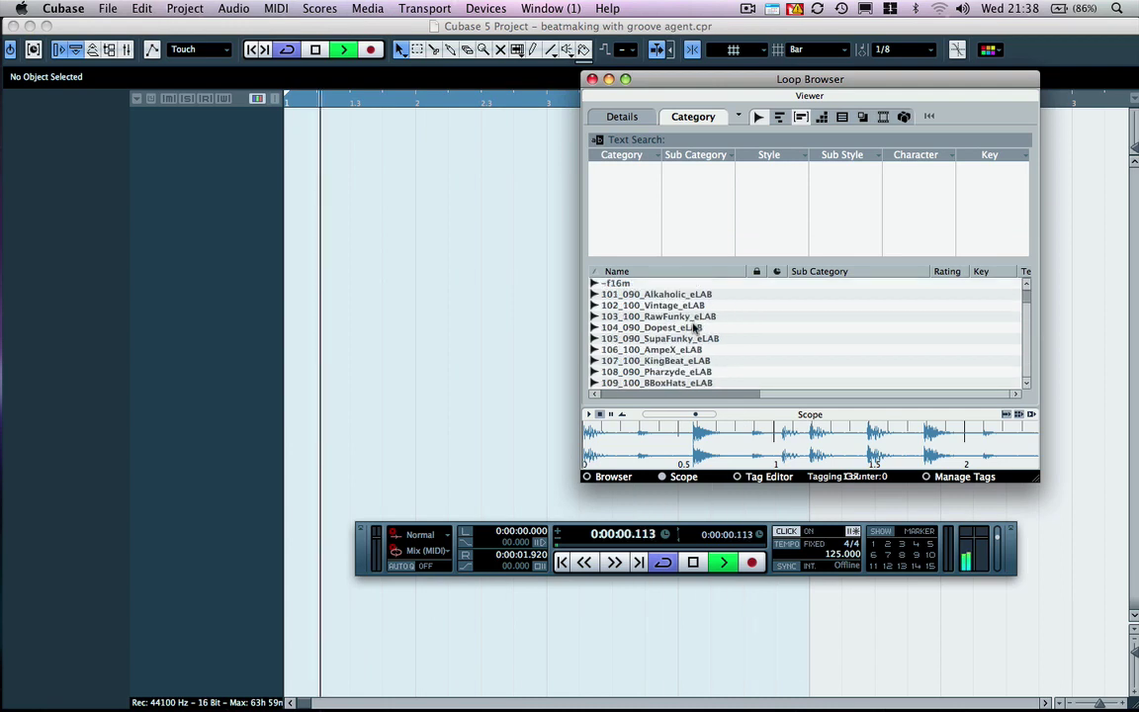
pyautogui.click(648, 307)
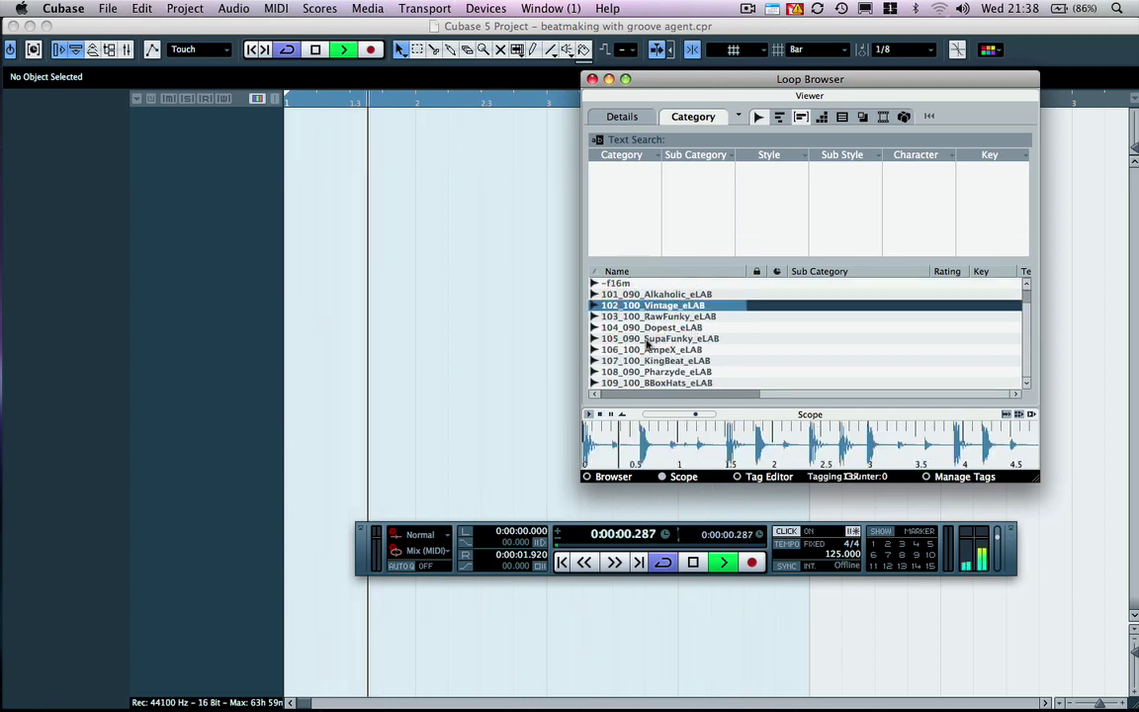
pyautogui.click(647, 341)
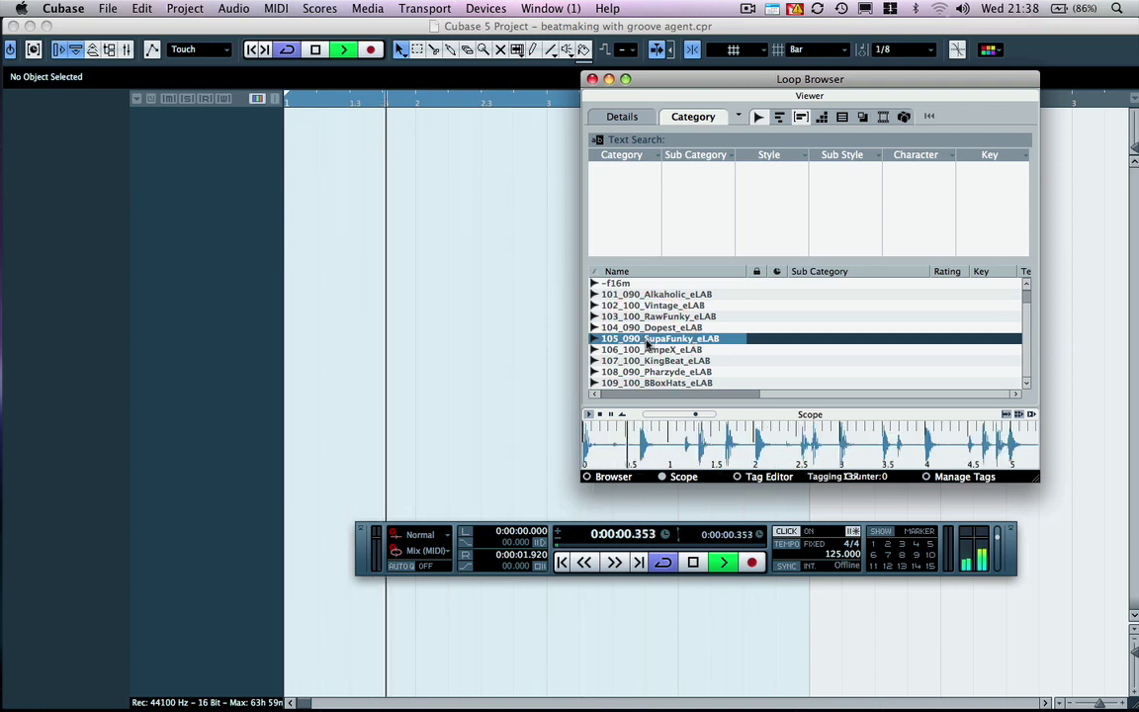
pyautogui.scroll(-20, 647, 343)
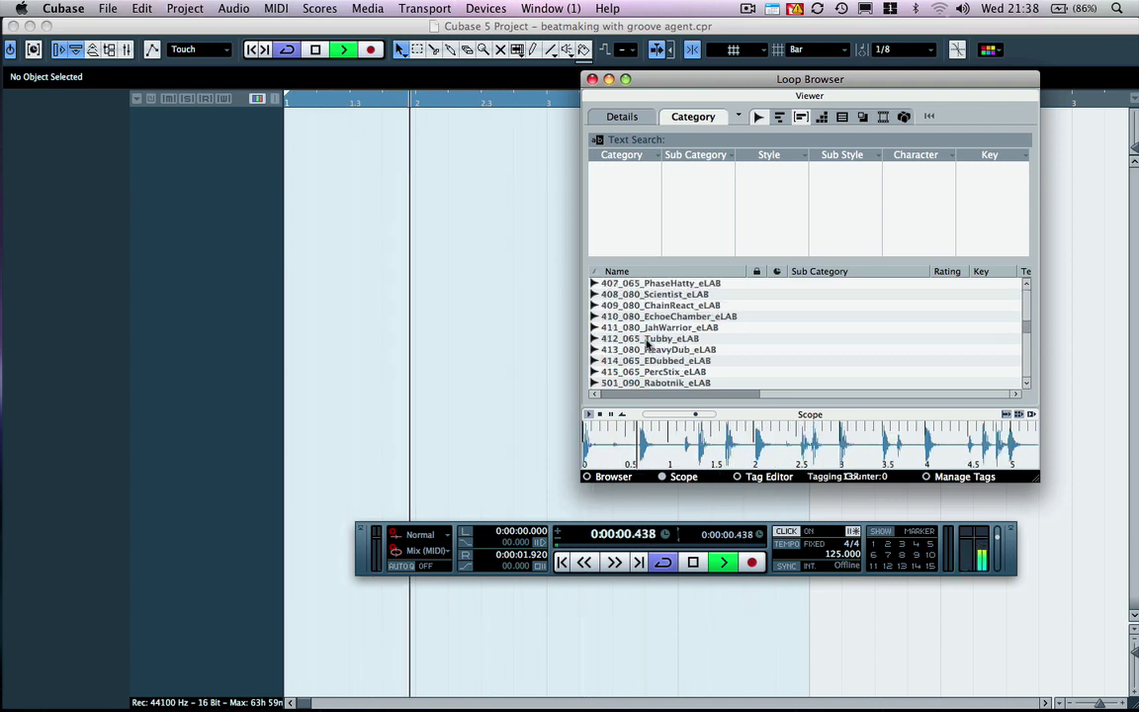
pyautogui.press('space')
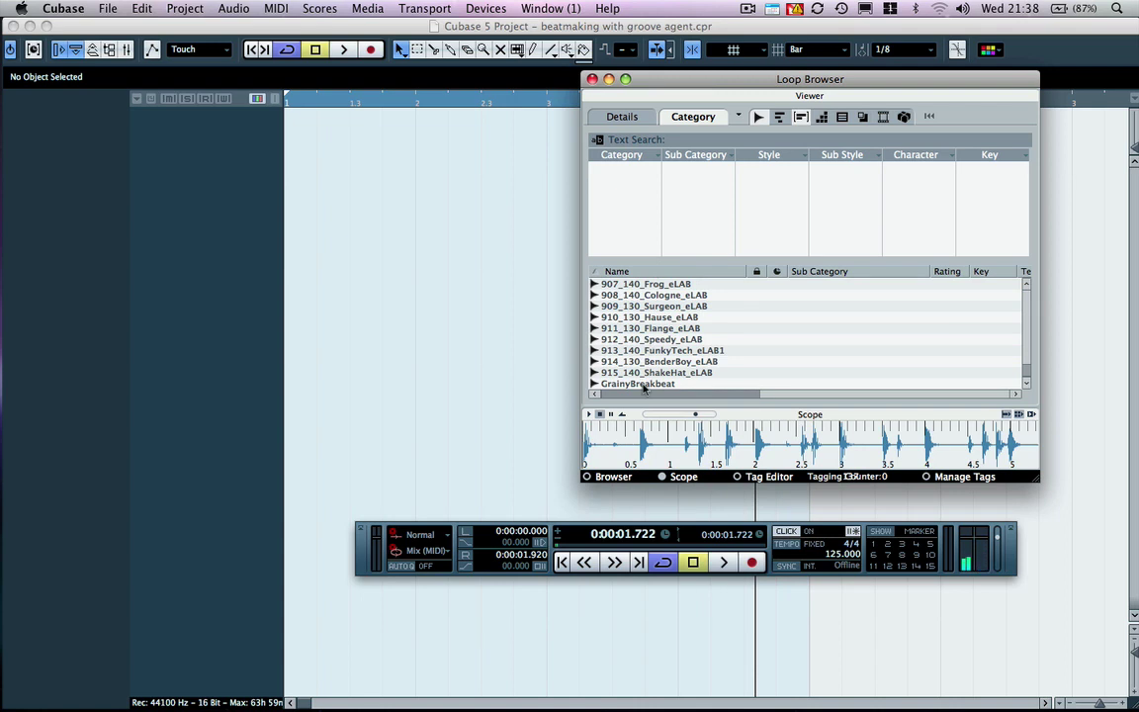
pyautogui.click(643, 385)
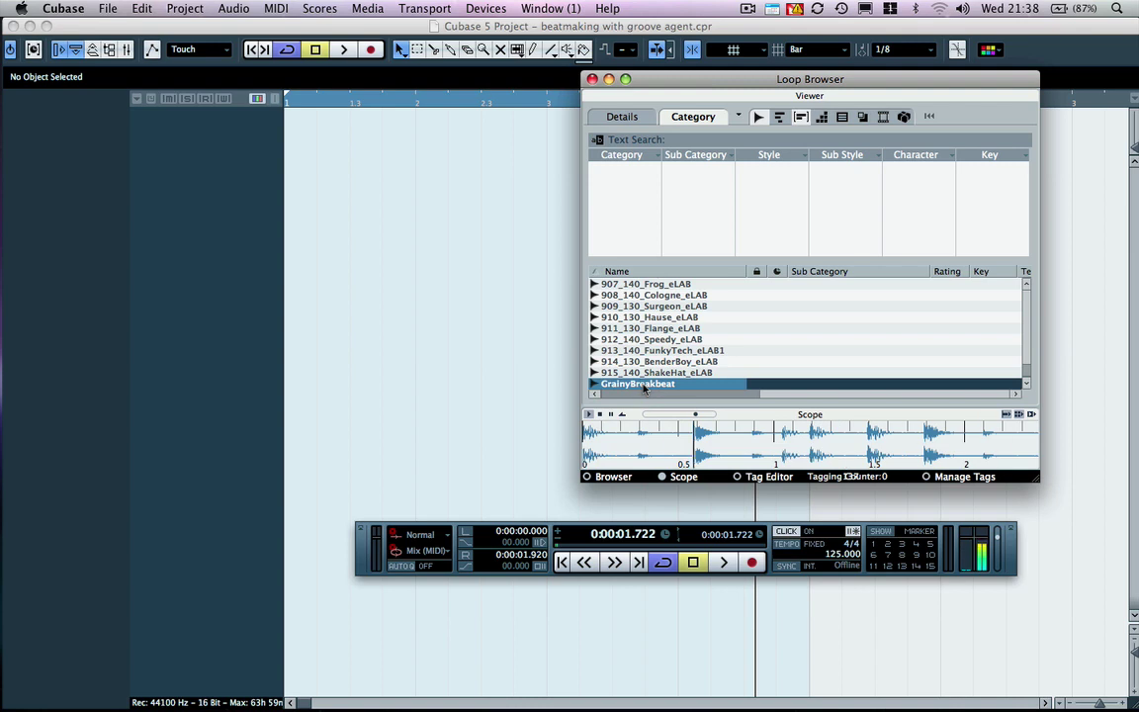
# - Import GrainyBreakbeat at bar 1 as a one-bar audio event and make its track much taller
pyautogui.moveTo(643, 385); pyautogui.dragTo(294, 128)
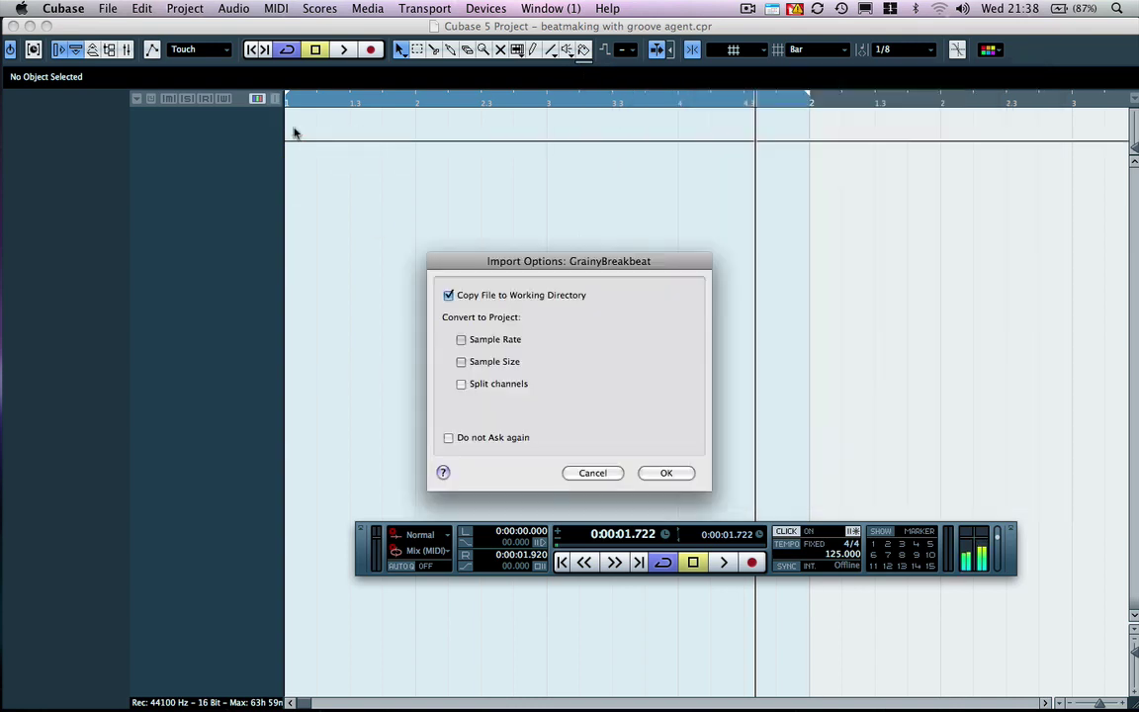
pyautogui.click(662, 473)
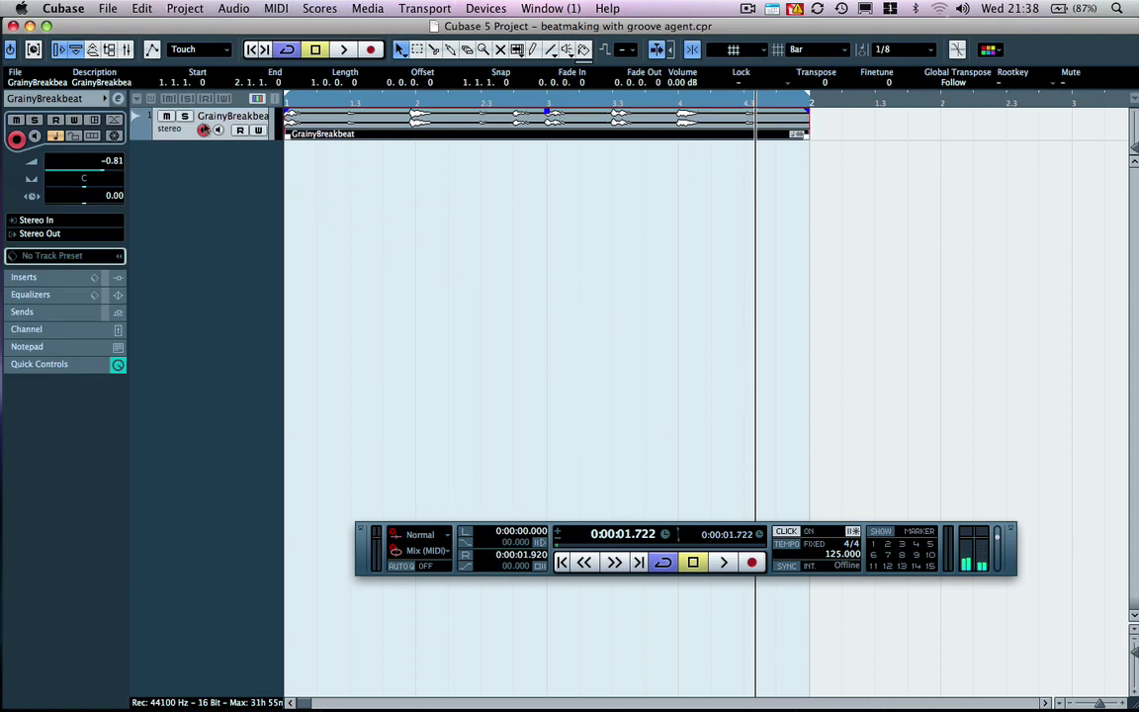
pyautogui.moveTo(180, 137); pyautogui.dragTo(191, 457)
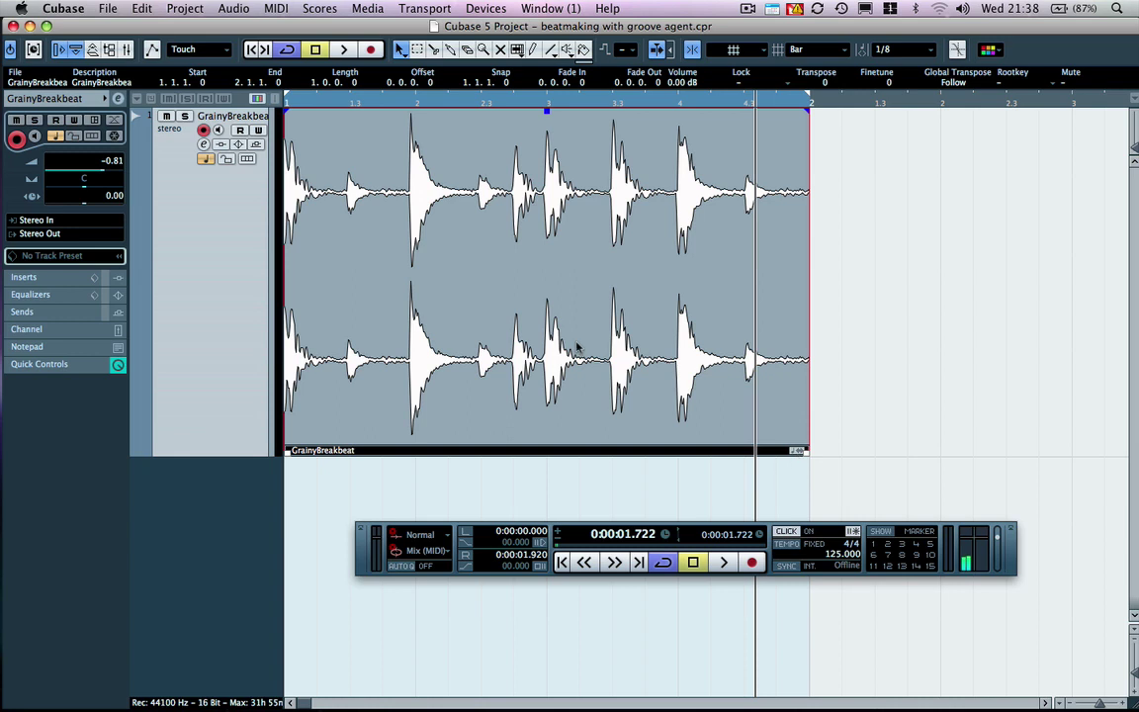
# - Open the GrainyBreakbeat event in the Sample Editor with Edit Hitpoints on and higher sensitivity
pyautogui.doubleClick(461, 297)
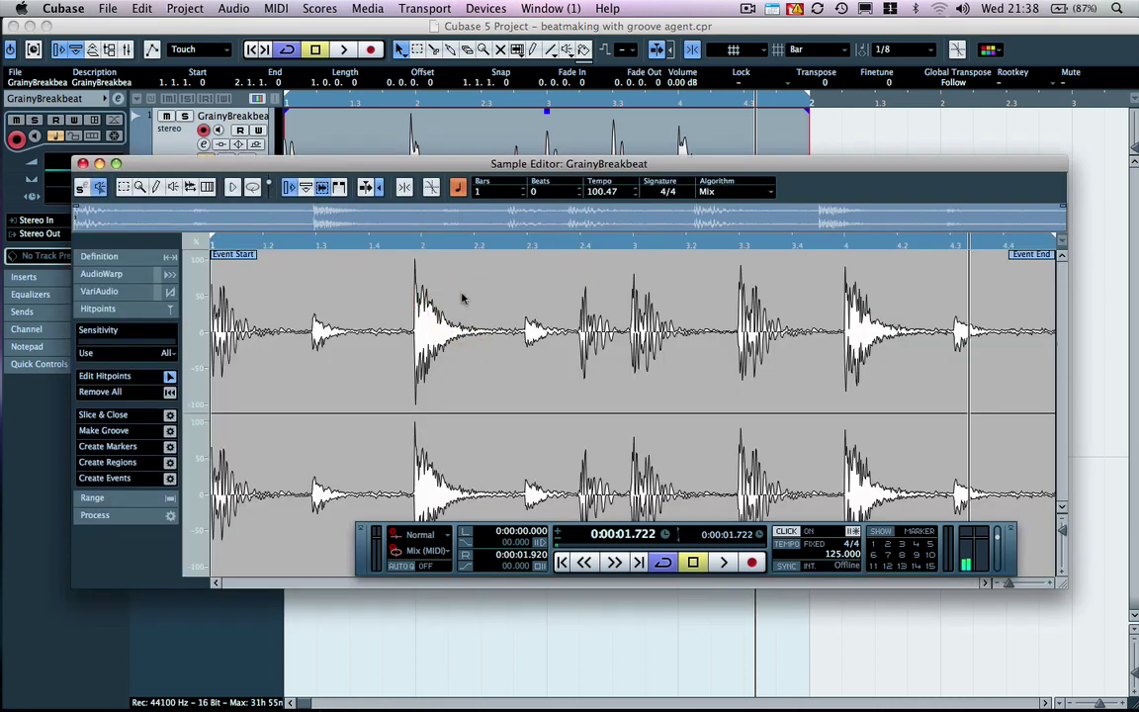
pyautogui.click(170, 376)
pyautogui.click(171, 378)
pyautogui.moveTo(85, 347); pyautogui.dragTo(111, 343)
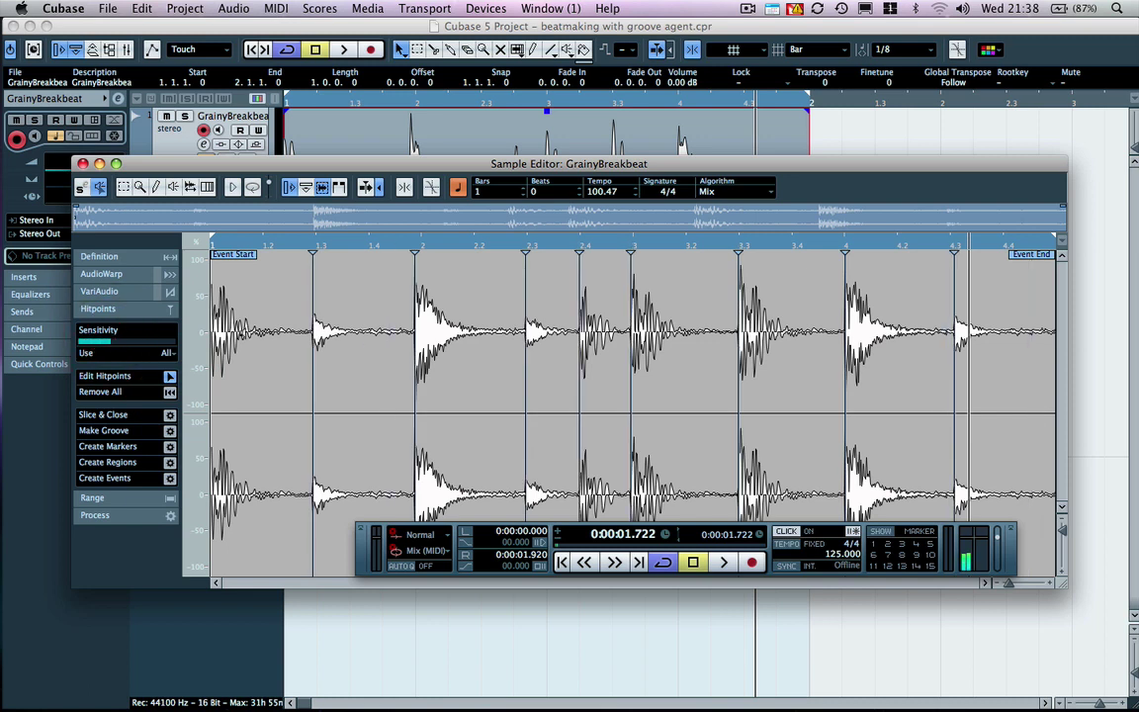
# - Audition each breakbeat slice, then Slice & Close, accepting that musical mode is disabled
pyautogui.click(223, 330)
pyautogui.click(314, 303)
pyautogui.click(456, 328)
pyautogui.click(538, 332)
pyautogui.click(638, 337)
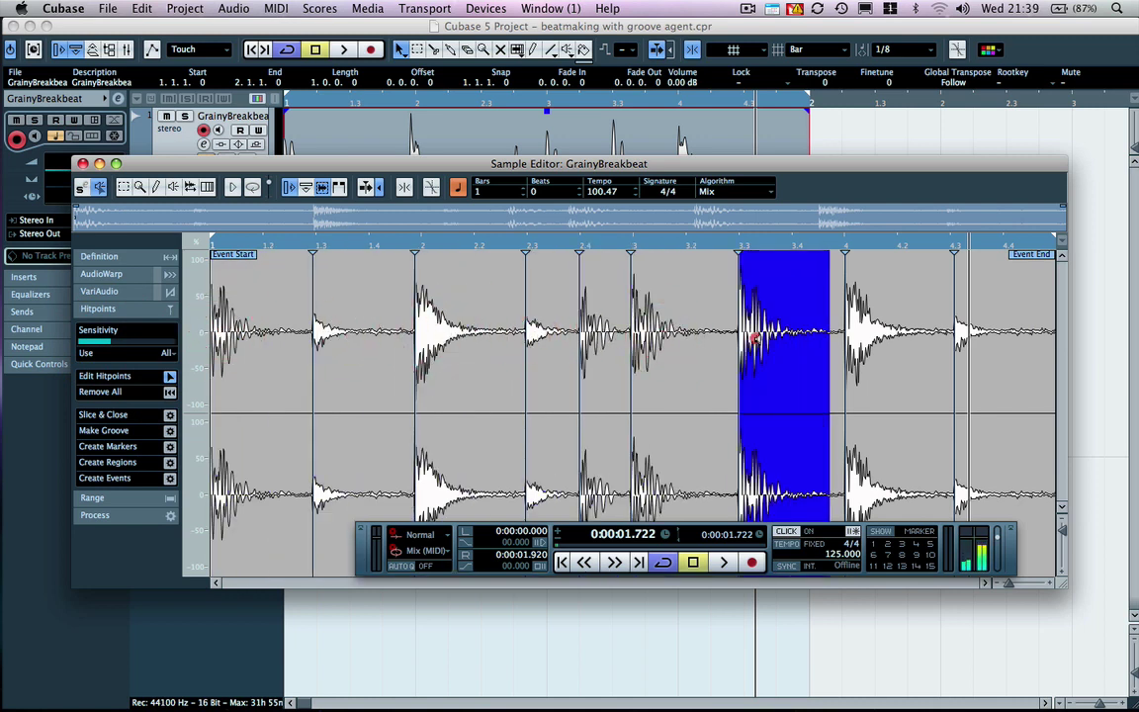
pyautogui.click(781, 313)
pyautogui.click(879, 345)
pyautogui.click(984, 350)
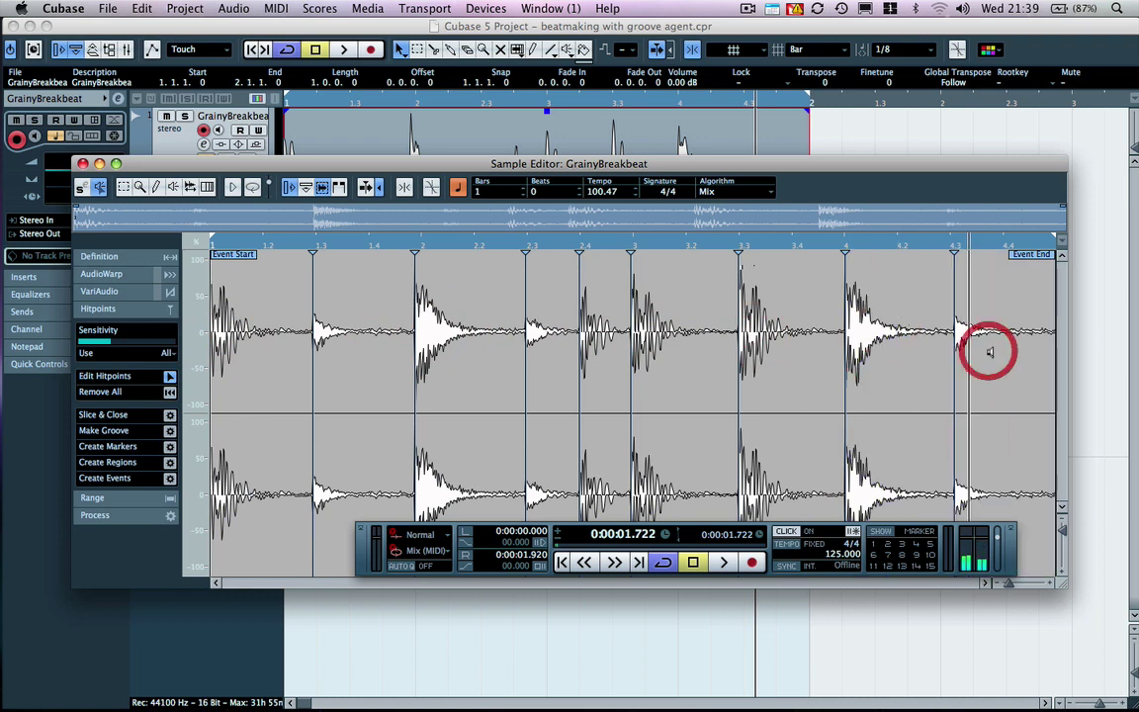
pyautogui.click(170, 415)
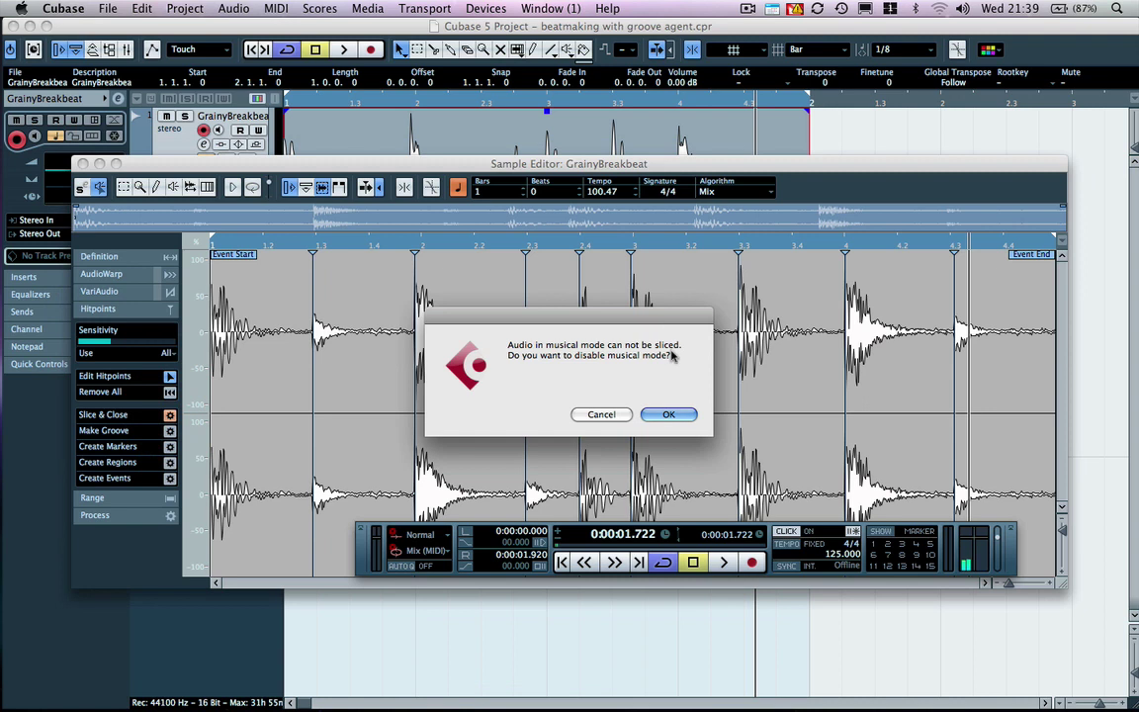
pyautogui.click(669, 415)
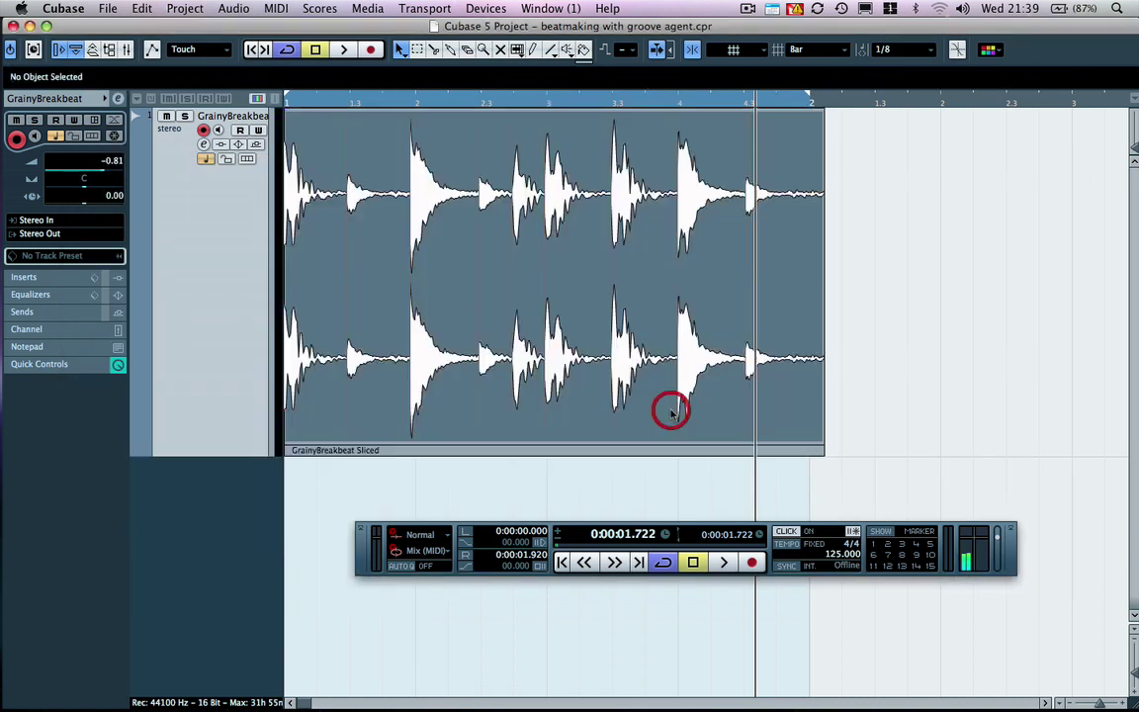
pyautogui.doubleClick(388, 350)
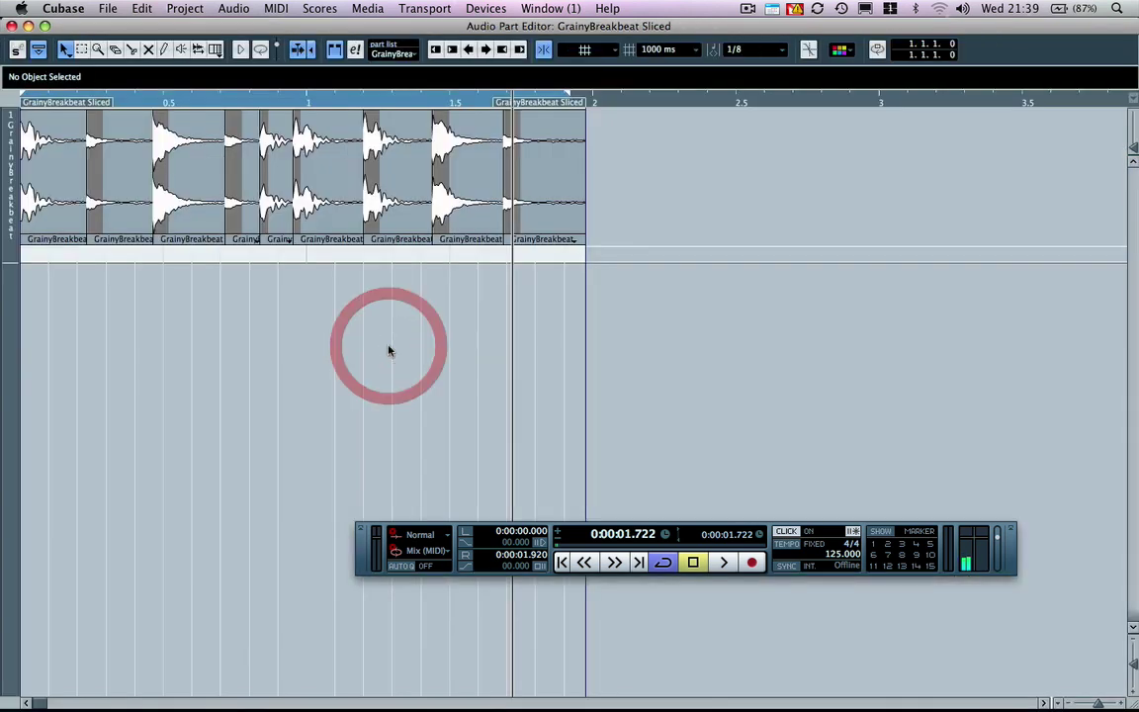
pyautogui.click(56, 180)
pyautogui.click(126, 184)
pyautogui.click(160, 178)
pyautogui.click(236, 191)
pyautogui.click(282, 183)
pyautogui.click(338, 186)
pyautogui.click(405, 182)
pyautogui.click(521, 191)
pyautogui.press('Return')
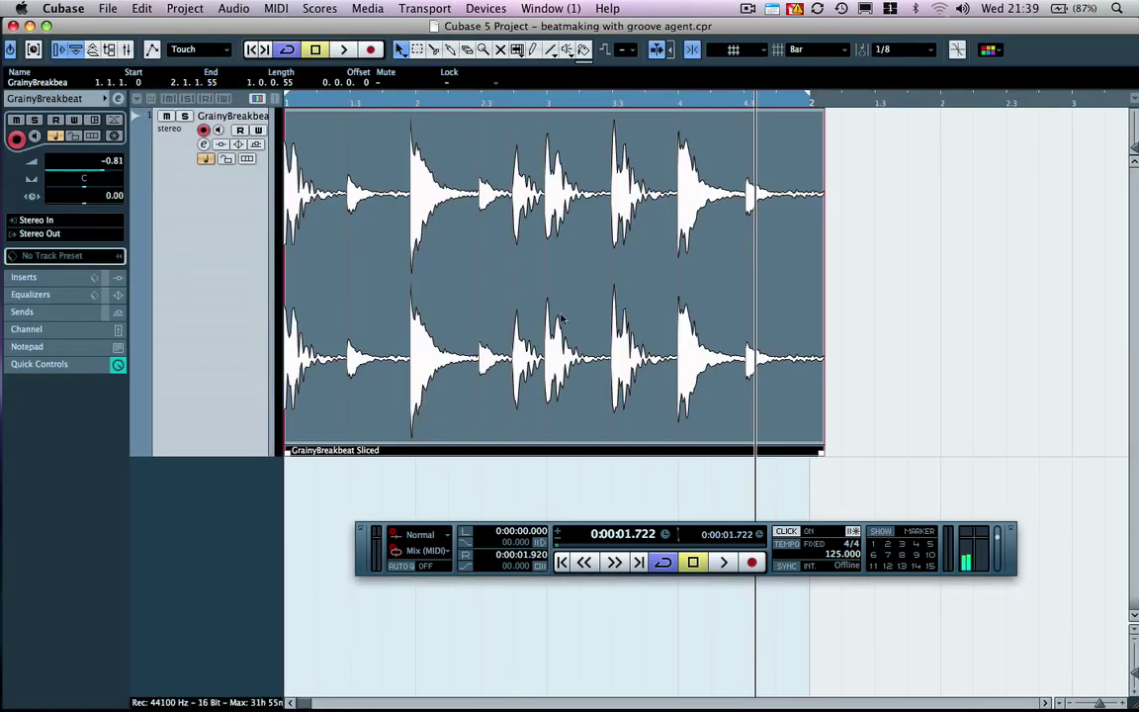
# - Load Groove Agent ONE into VST Instruments slot 1 with its own MIDI track, and reposition its window
pyautogui.click(486, 9)
pyautogui.click(550, 192)
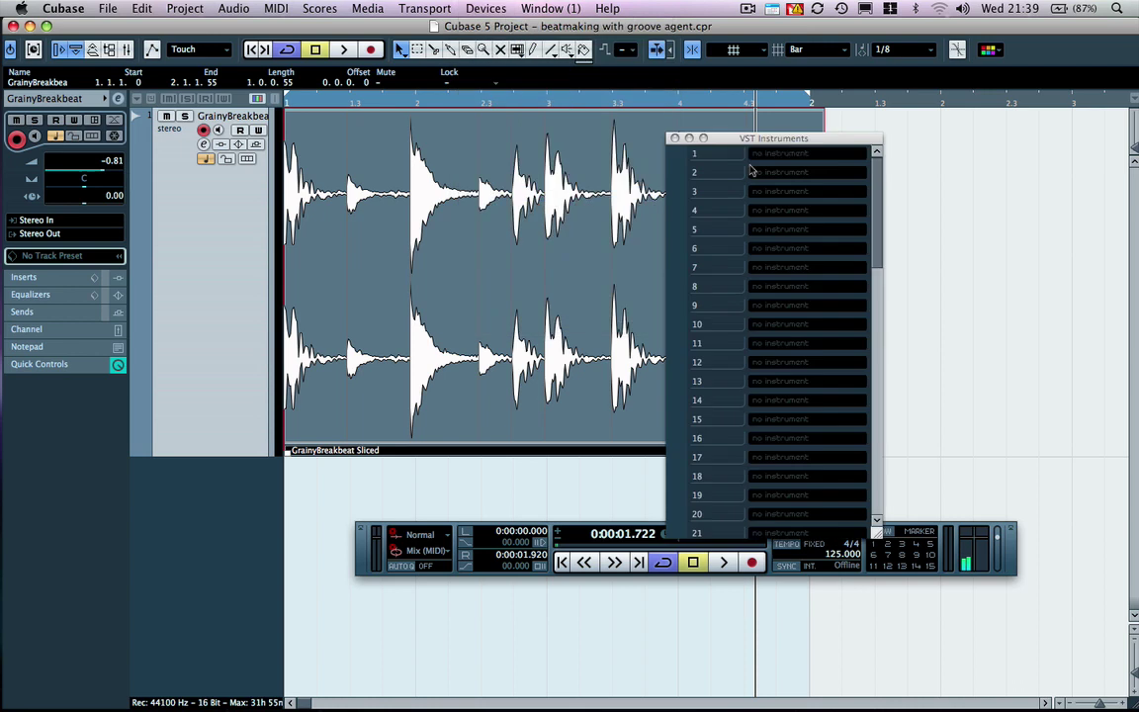
pyautogui.click(708, 150)
pyautogui.click(820, 188)
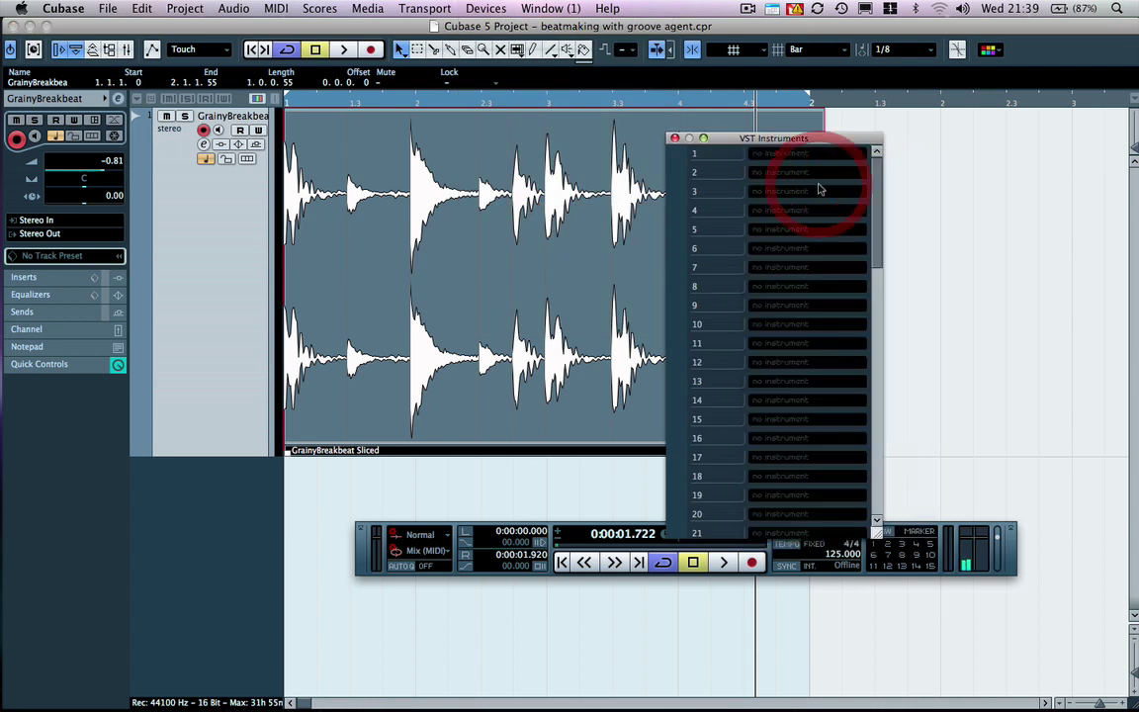
pyautogui.click(751, 415)
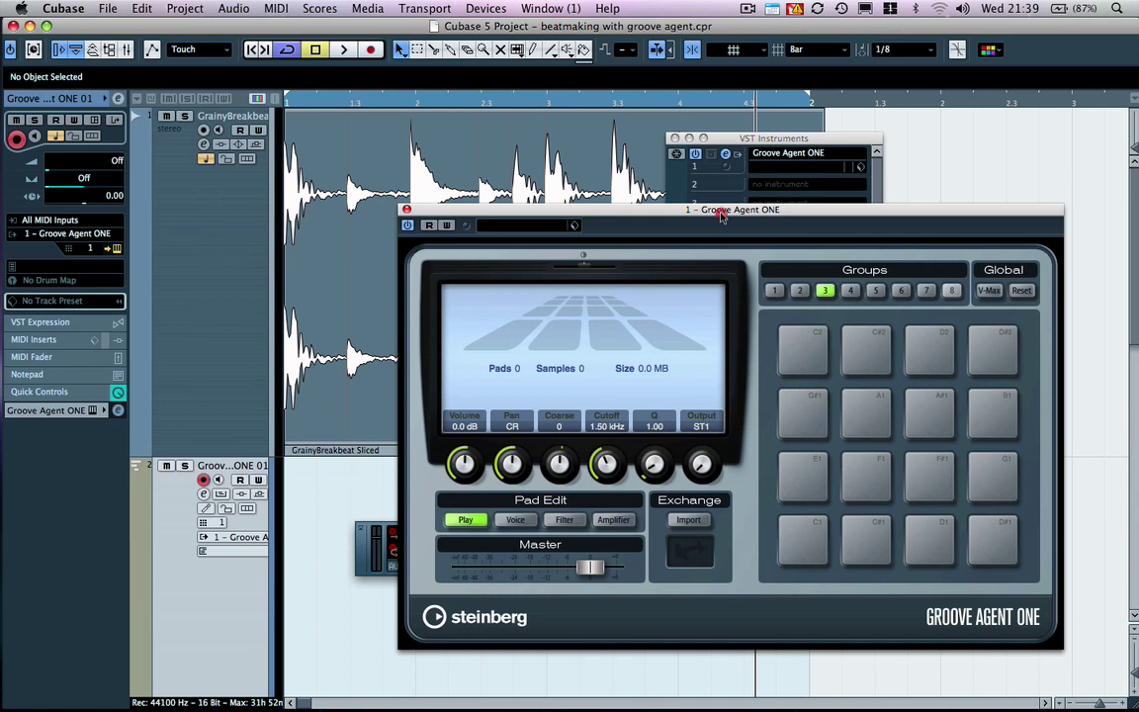
pyautogui.moveTo(721, 216); pyautogui.dragTo(636, 161)
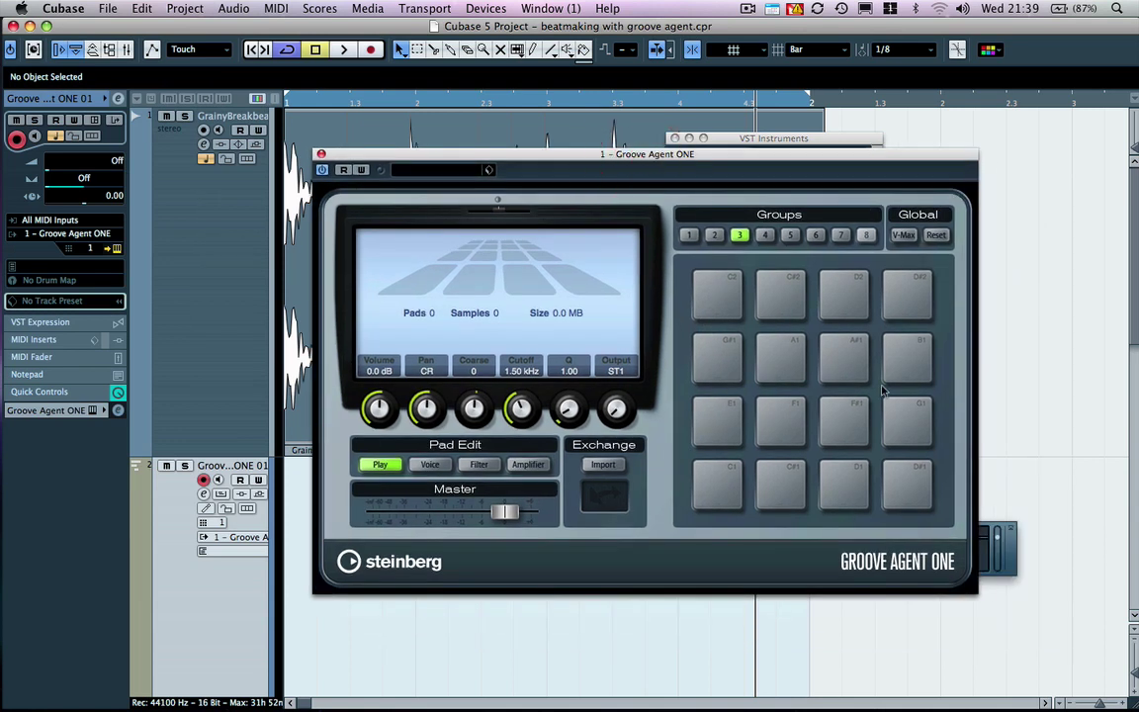
# - On the Voice page, drop the sliced GrainyBreakbeat event onto Groove Agent ONE's pads from C1
pyautogui.click(429, 469)
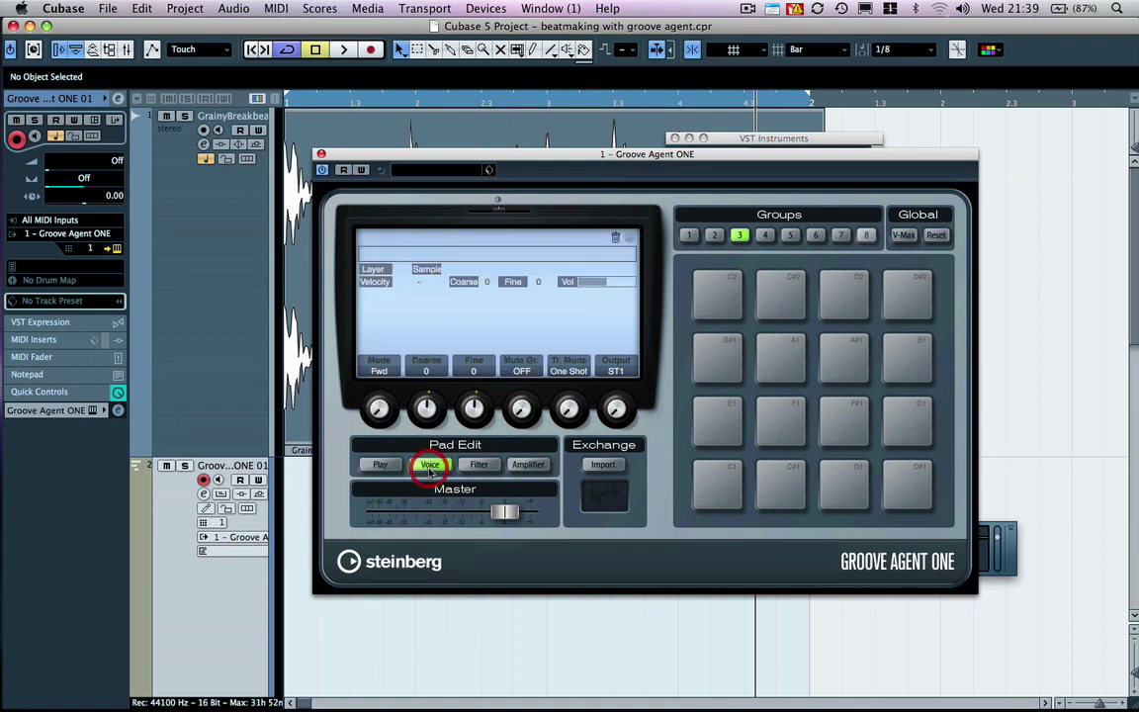
pyautogui.moveTo(522, 161); pyautogui.dragTo(735, 145)
pyautogui.click(354, 296)
pyautogui.moveTo(354, 297); pyautogui.dragTo(928, 466)
# - Audition the slices on pads C#1, D1, D#1 and C1
pyautogui.click(992, 471)
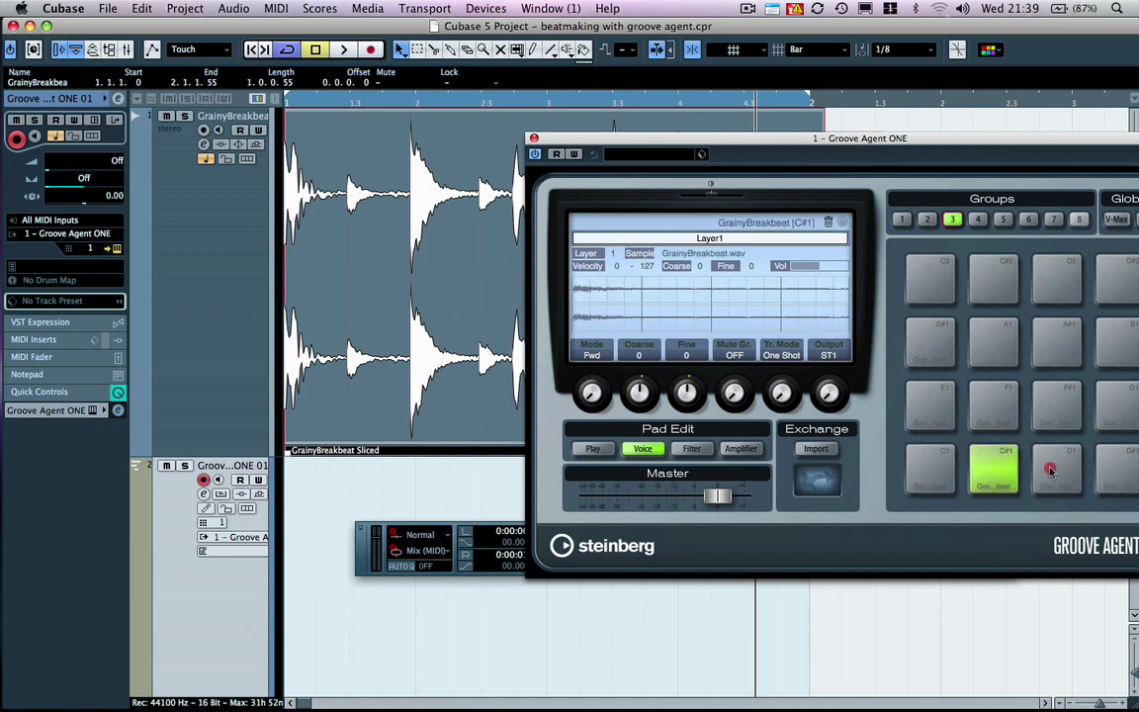
pyautogui.click(1050, 473)
pyautogui.click(1117, 471)
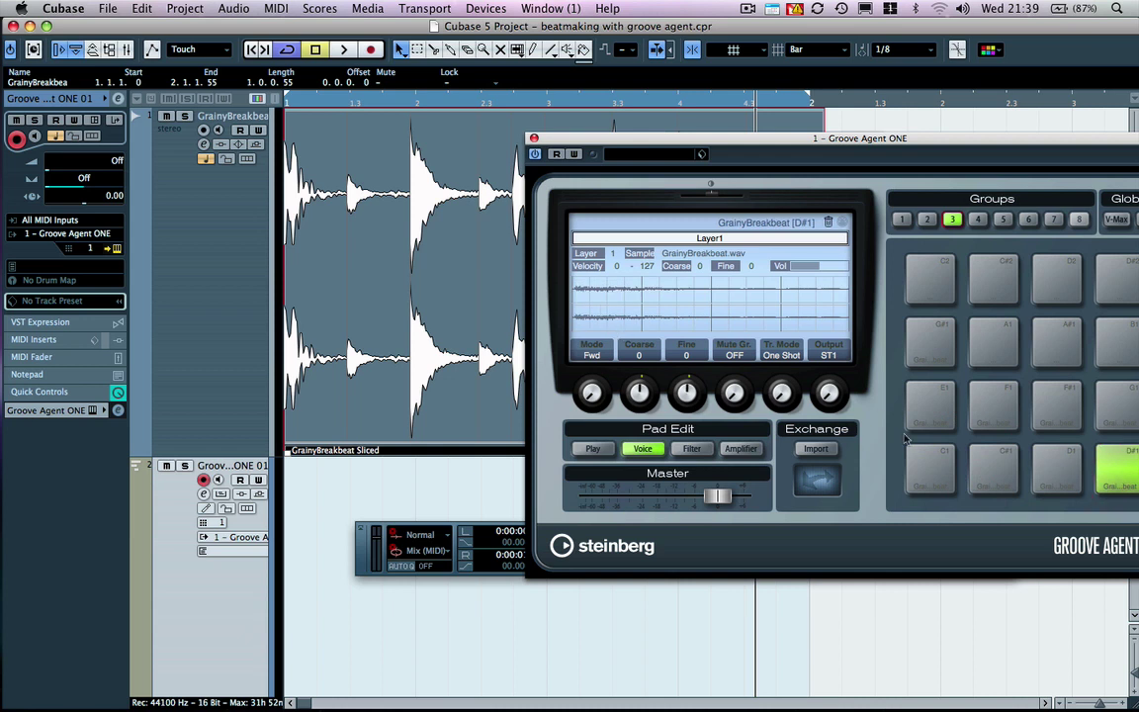
pyautogui.click(929, 472)
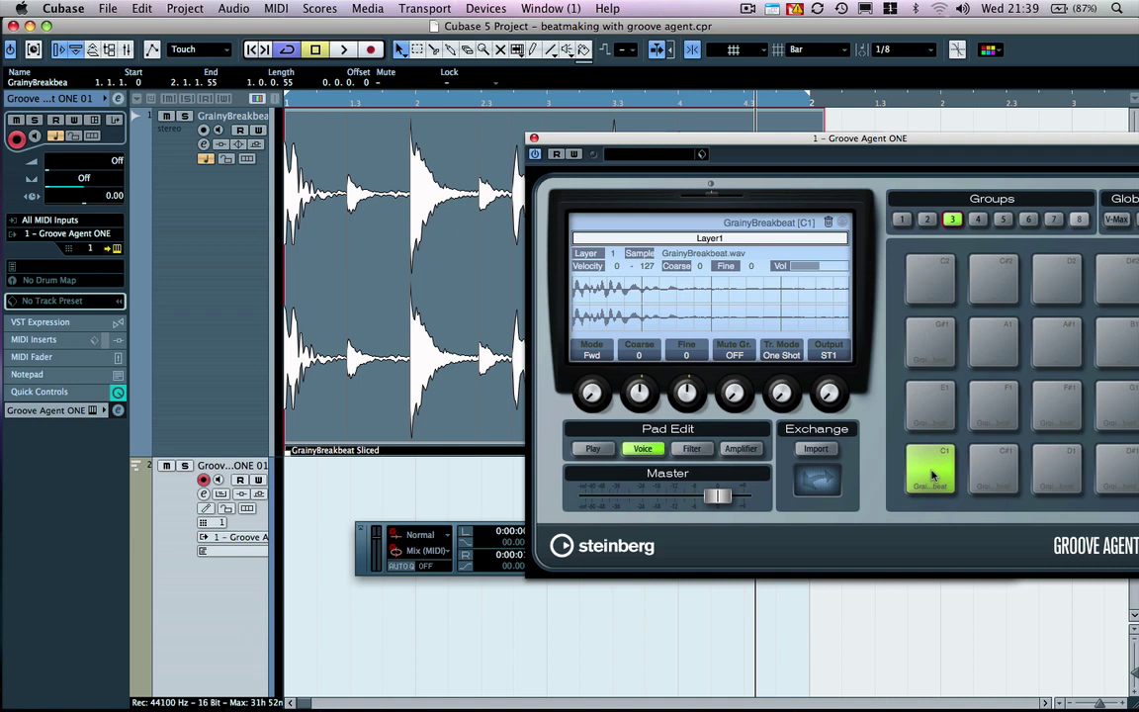
# - Delete the sliced breakbeat event and its audio track, and close Groove Agent ONE
pyautogui.press('Delete')
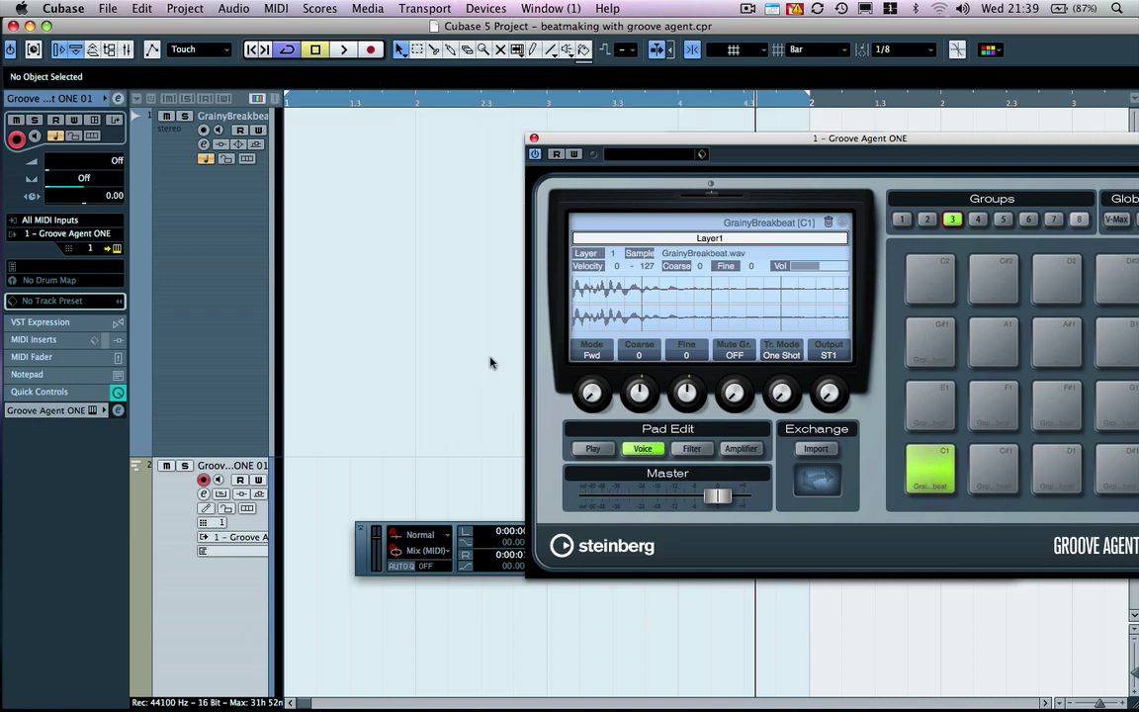
pyautogui.click(192, 262)
pyautogui.press('Delete')
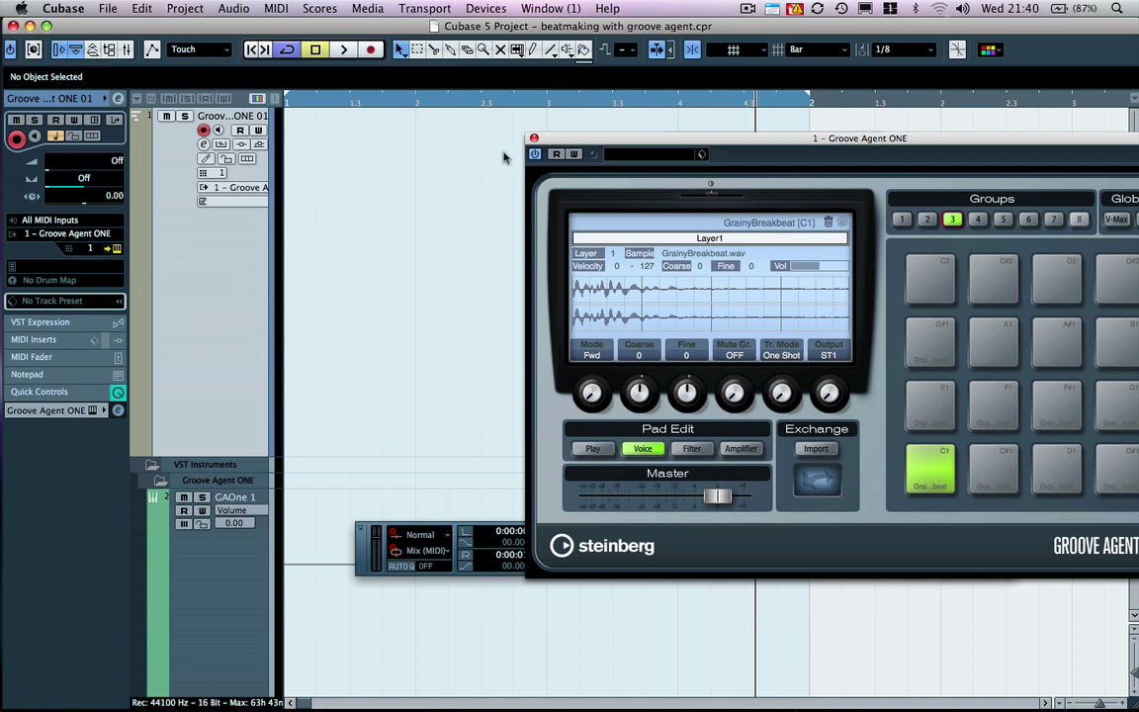
pyautogui.click(534, 139)
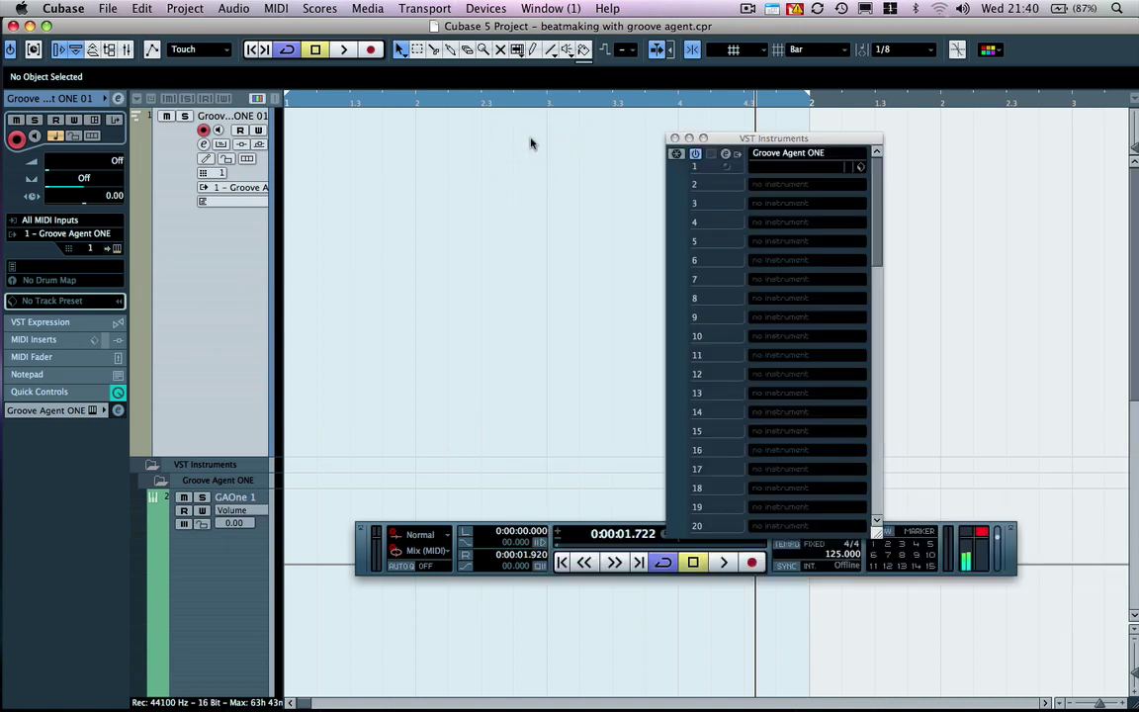
# - Zoom the timeline out and expand the drum track's MIDI Inserts to list the first slot's effects
pyautogui.press('g')
pyautogui.press('g')
pyautogui.press('g')
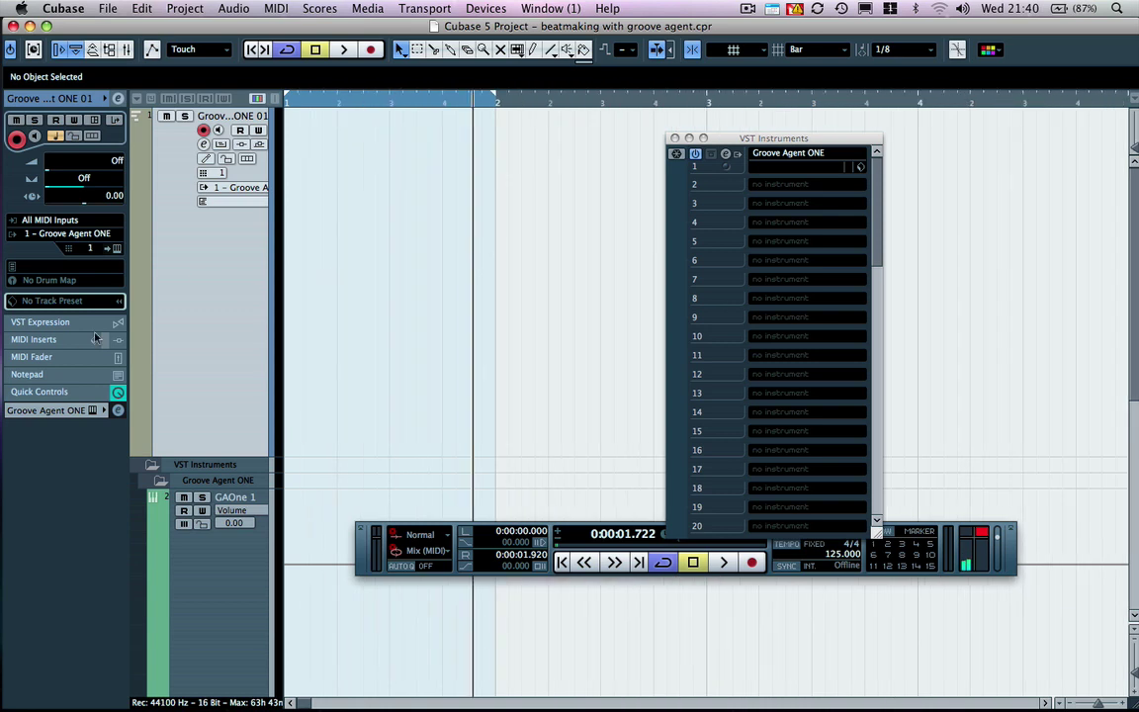
pyautogui.click(70, 340)
pyautogui.click(47, 168)
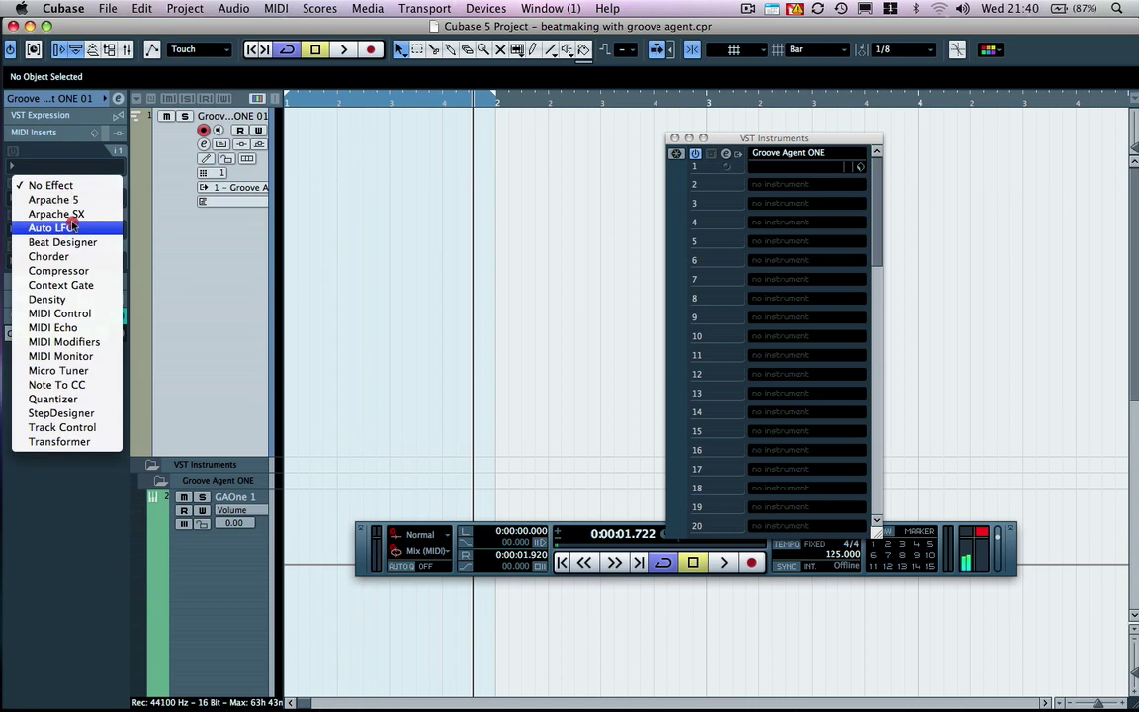
# - Insert Beat Designer on the drum track and arrange it beside the VST Instruments window
pyautogui.click(80, 249)
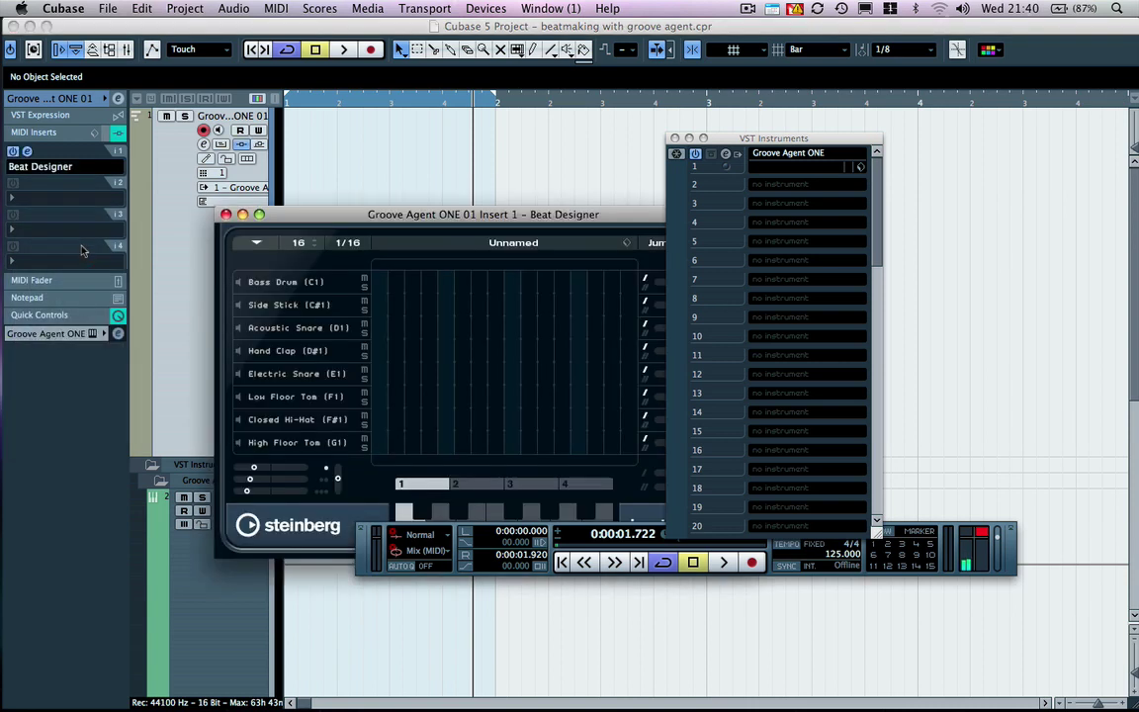
pyautogui.moveTo(435, 215); pyautogui.dragTo(341, 154)
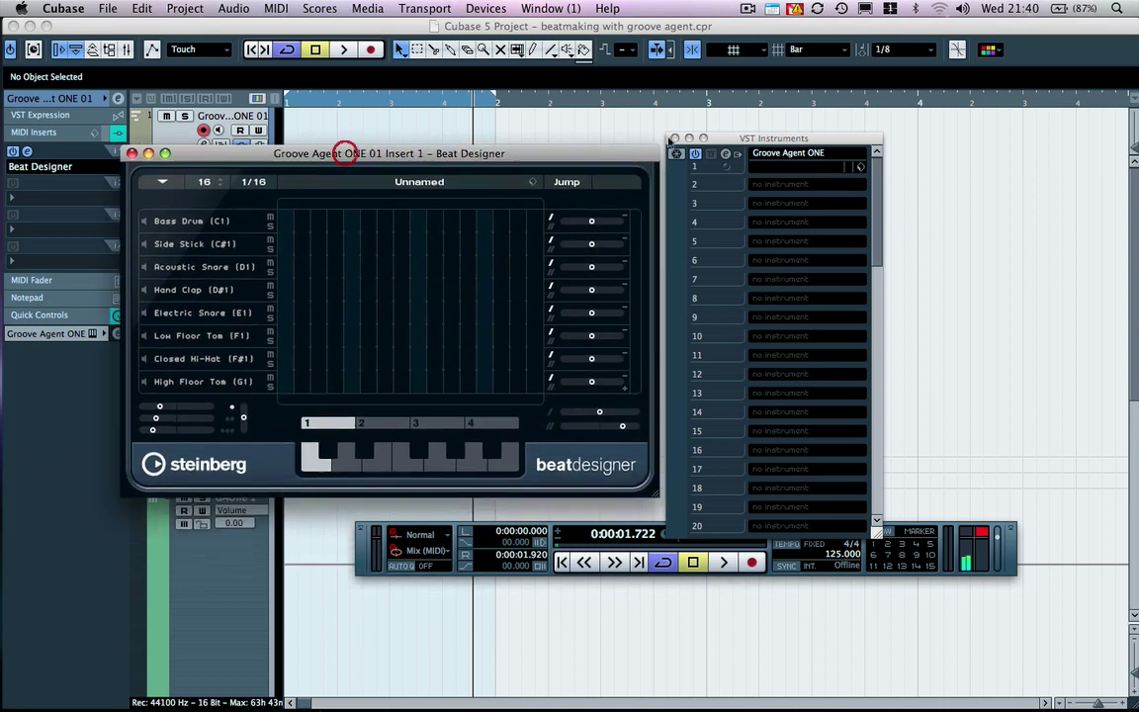
pyautogui.moveTo(776, 140); pyautogui.dragTo(903, 112)
pyautogui.moveTo(576, 153); pyautogui.dragTo(479, 97)
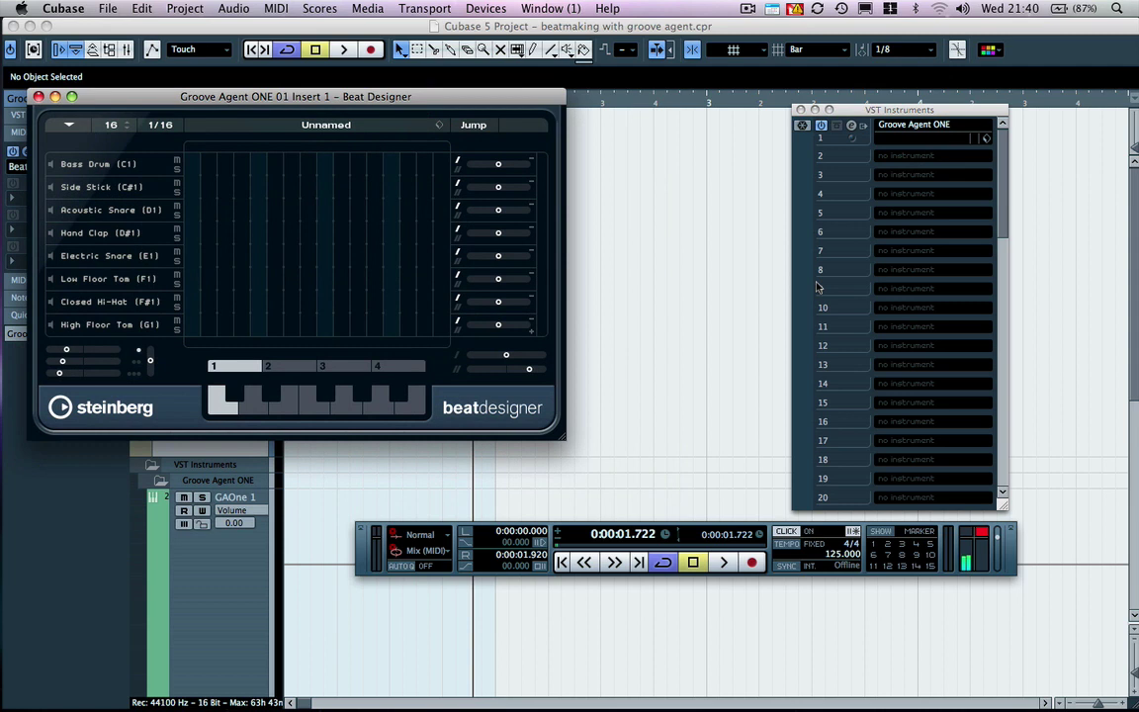
pyautogui.moveTo(465, 96); pyautogui.dragTo(495, 87)
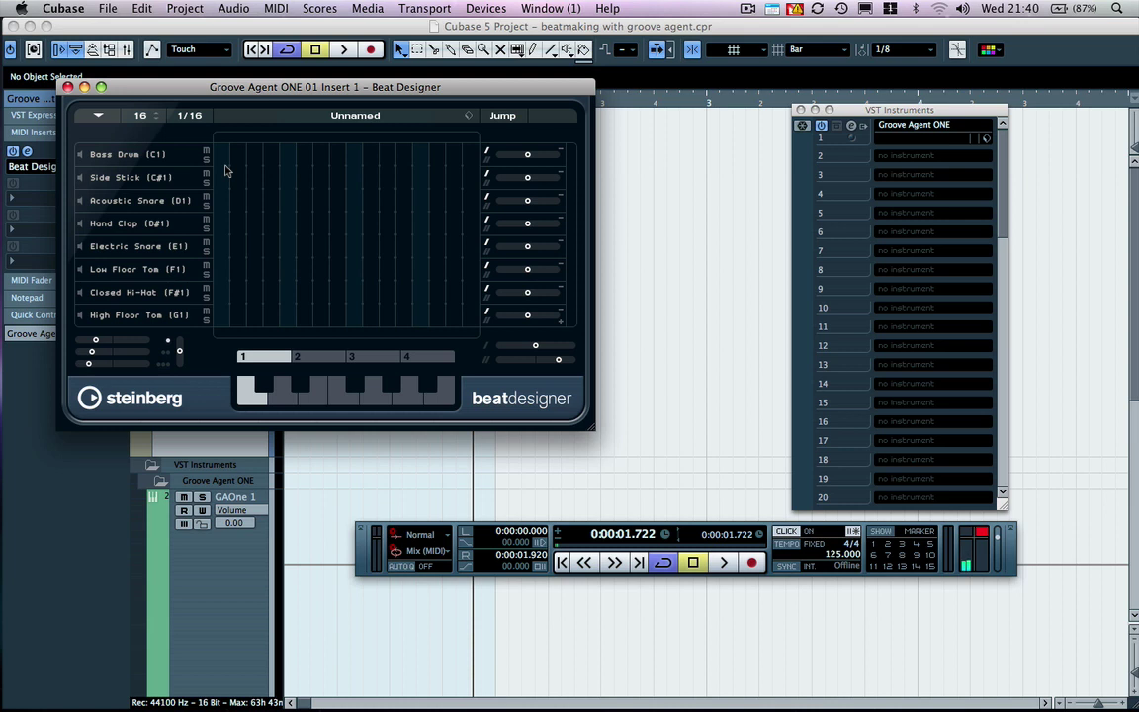
# - Preview the Side Stick, Acoustic Snare, Hand Clap and Electric Snare rows
pyautogui.click(82, 178)
pyautogui.click(82, 178)
pyautogui.click(80, 201)
pyautogui.click(81, 223)
pyautogui.click(81, 248)
# - Place Bass Drum hits on steps 1, 5, 9 and 13, play the loop, and turn the metronome off
pyautogui.click(219, 153)
pyautogui.click(287, 153)
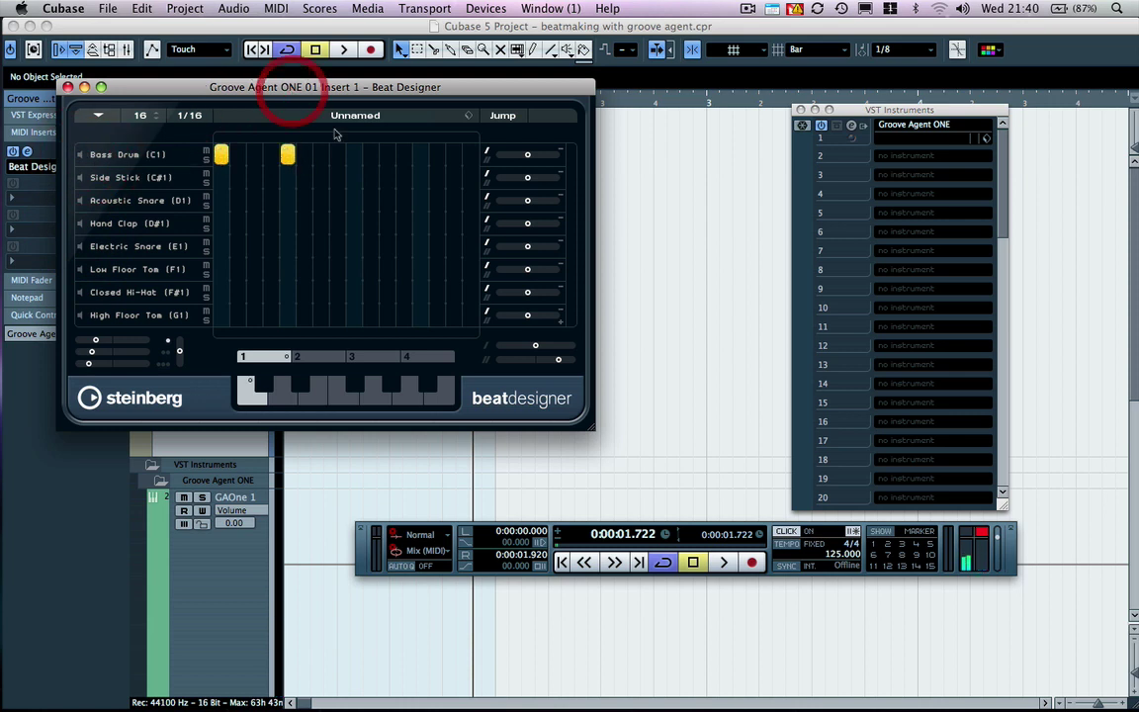
pyautogui.click(354, 154)
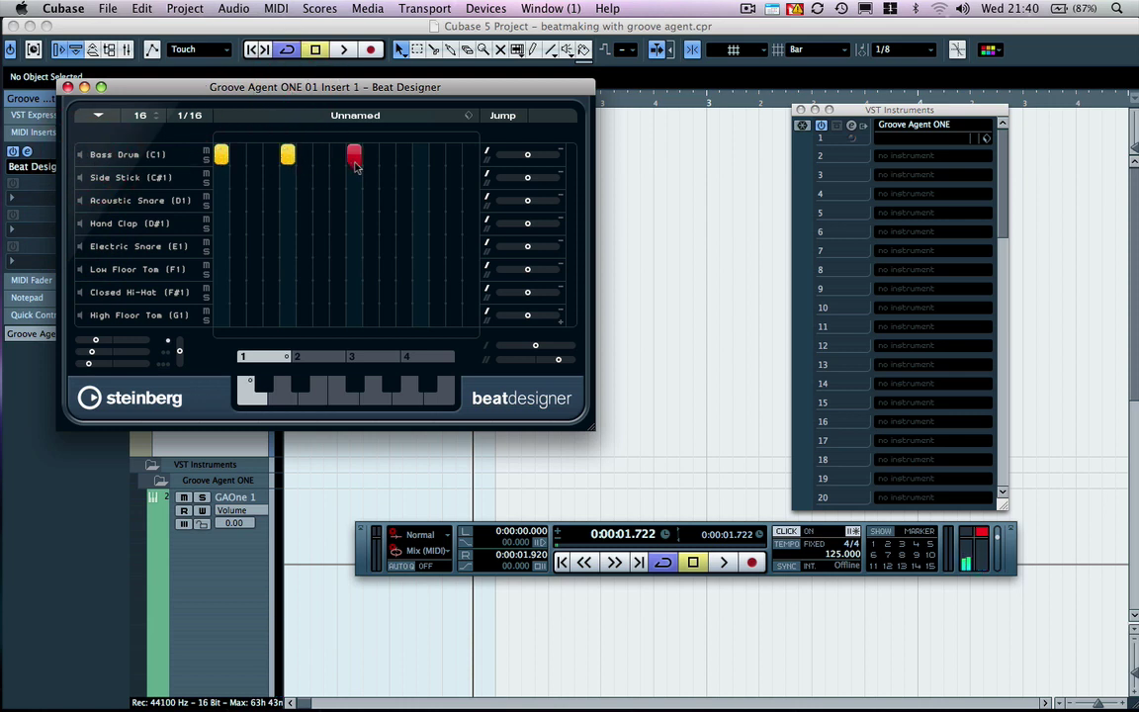
pyautogui.click(419, 153)
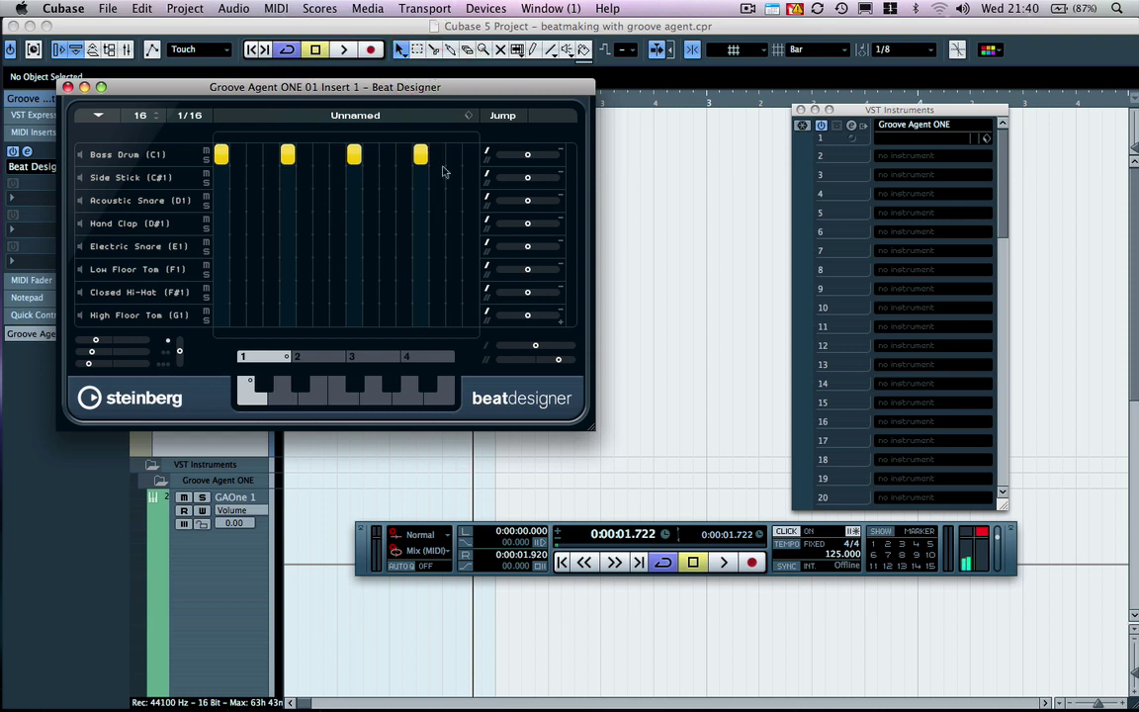
pyautogui.press('space')
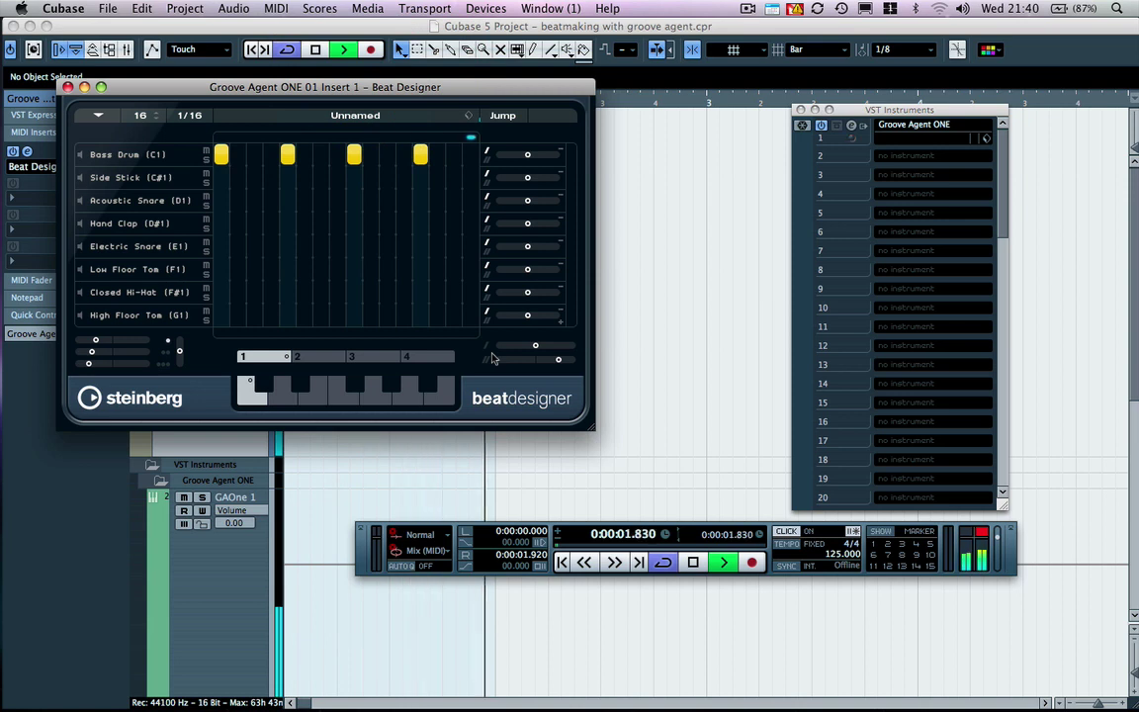
pyautogui.click(788, 532)
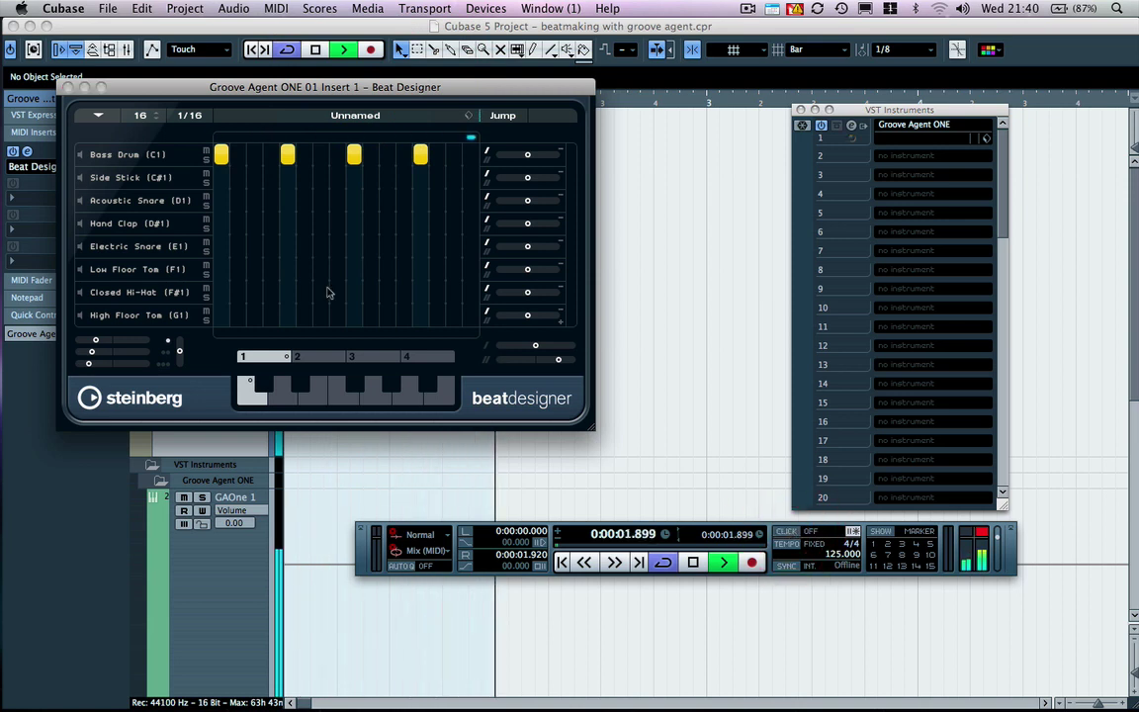
# - Add two Electric Snare hits and Acoustic Snare hits on steps 5 and 13, plus a quieter one before 13
pyautogui.click(82, 223)
pyautogui.press('space')
pyautogui.click(83, 249)
pyautogui.press('space')
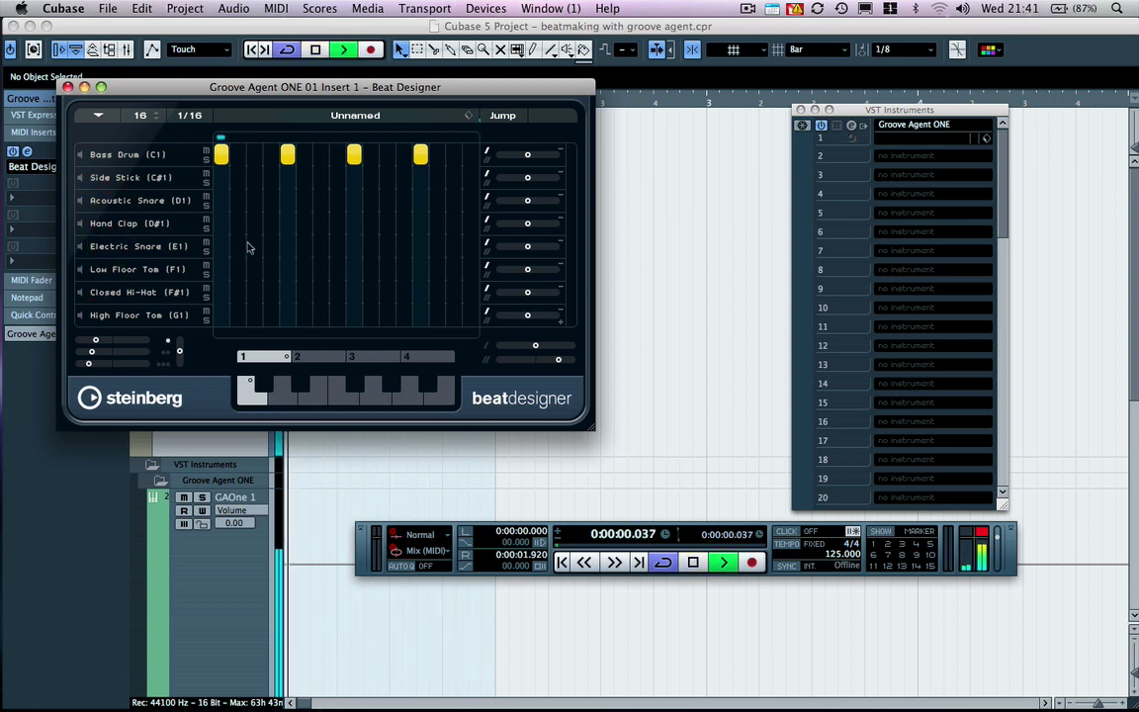
pyautogui.moveTo(254, 247); pyautogui.dragTo(266, 189)
pyautogui.moveTo(404, 246); pyautogui.dragTo(410, 268)
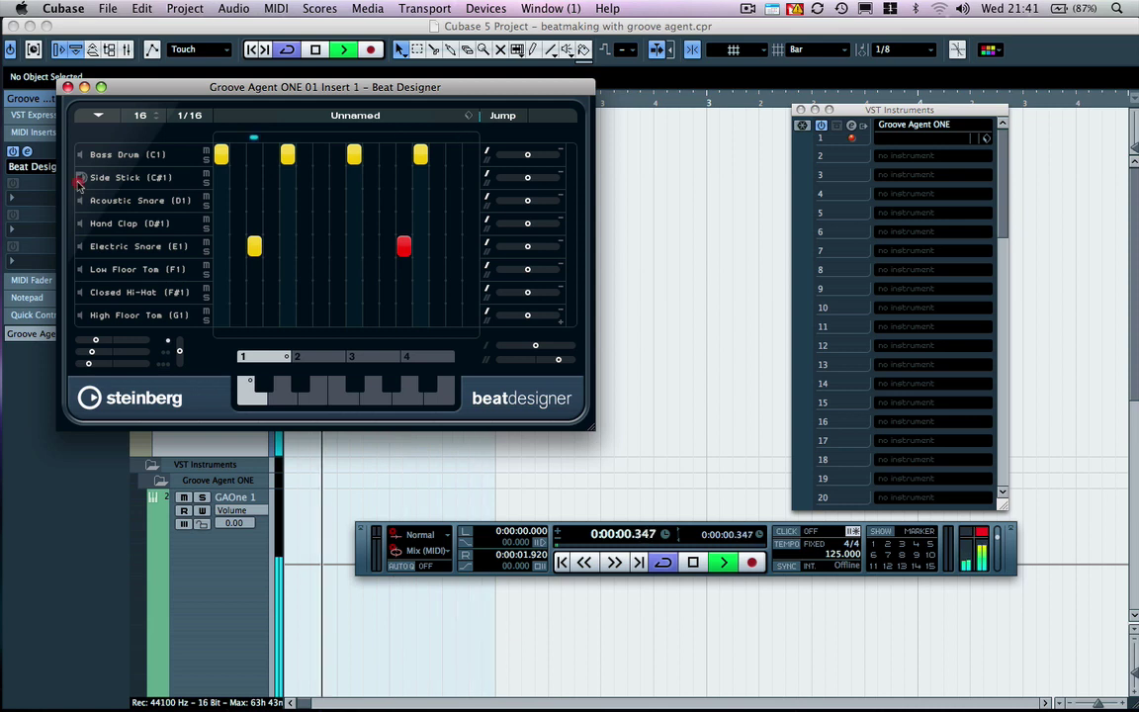
pyautogui.moveTo(287, 200); pyautogui.dragTo(286, 144)
pyautogui.click(420, 200)
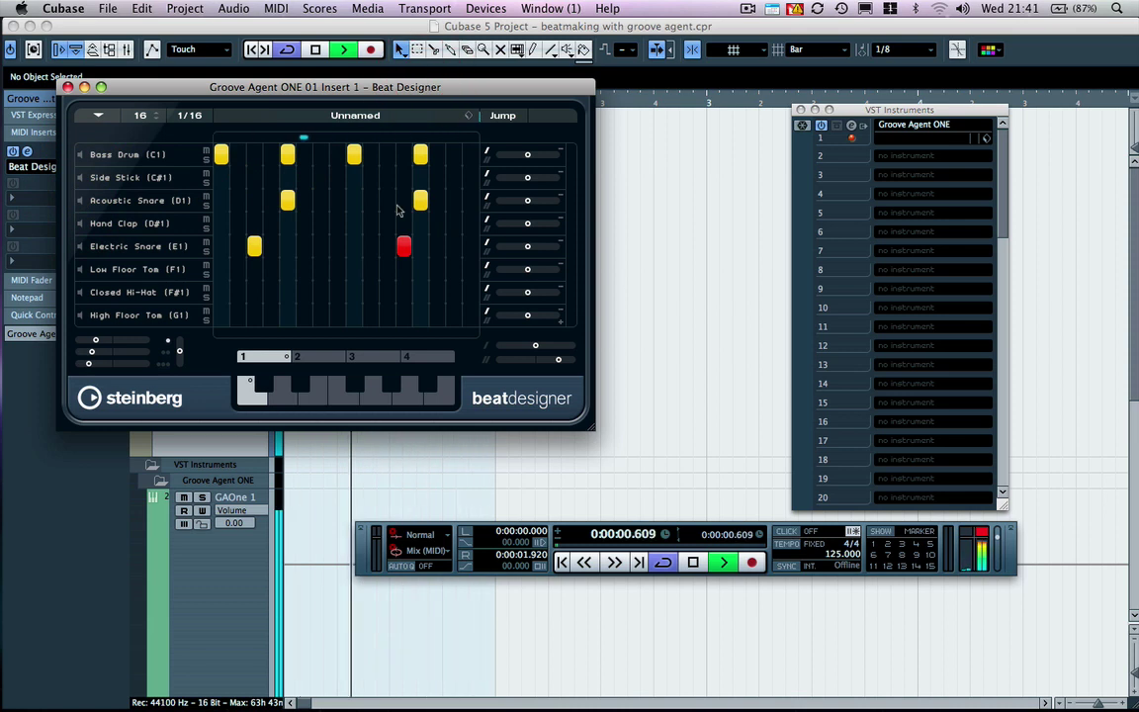
pyautogui.moveTo(403, 202); pyautogui.dragTo(404, 217)
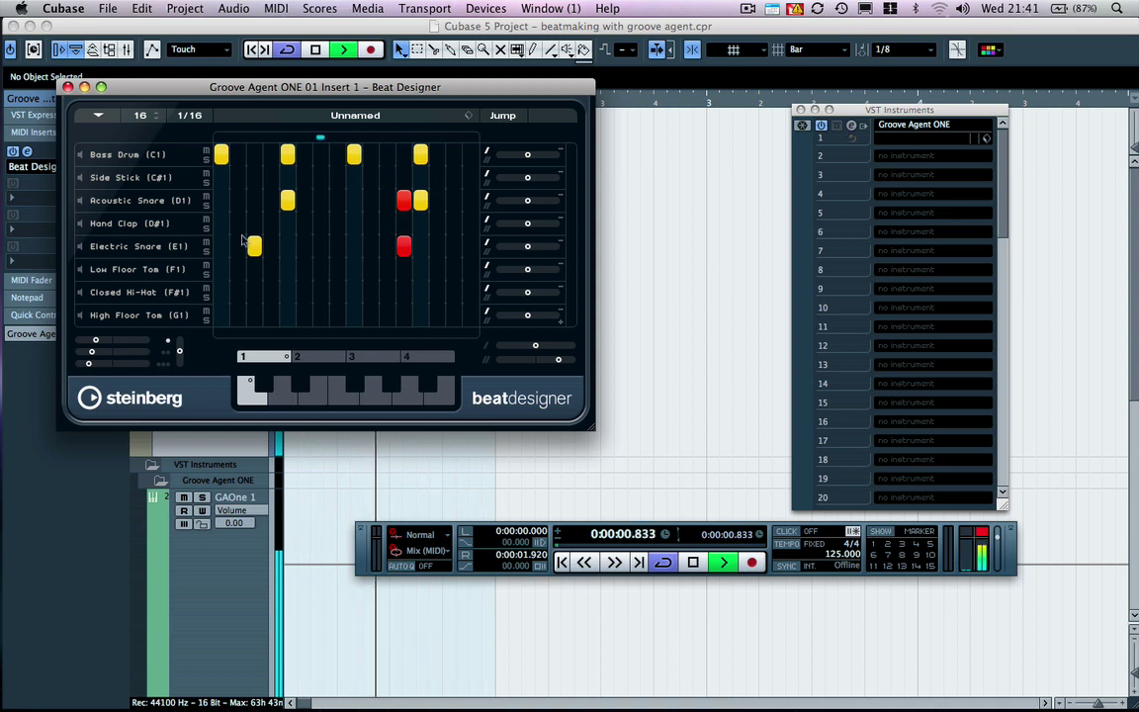
# - Add Side Stick hits across the bar, making one softer and adding a soft one on step 2
pyautogui.press('space')
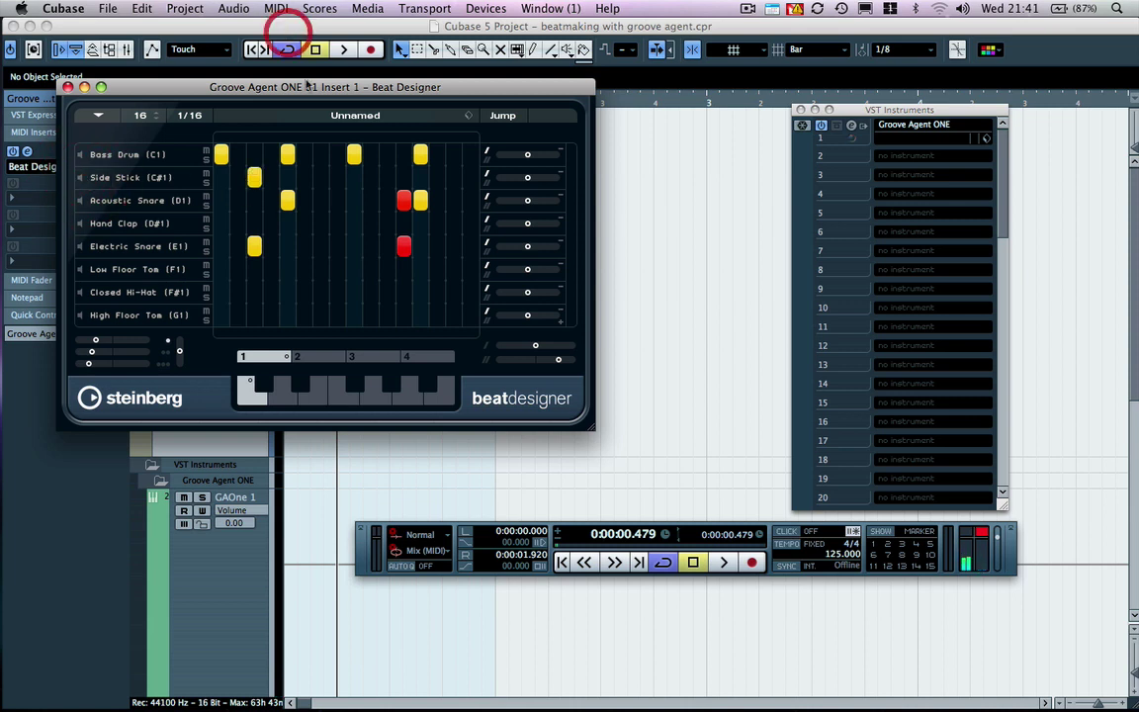
pyautogui.click(387, 177)
pyautogui.click(453, 177)
pyautogui.press('space')
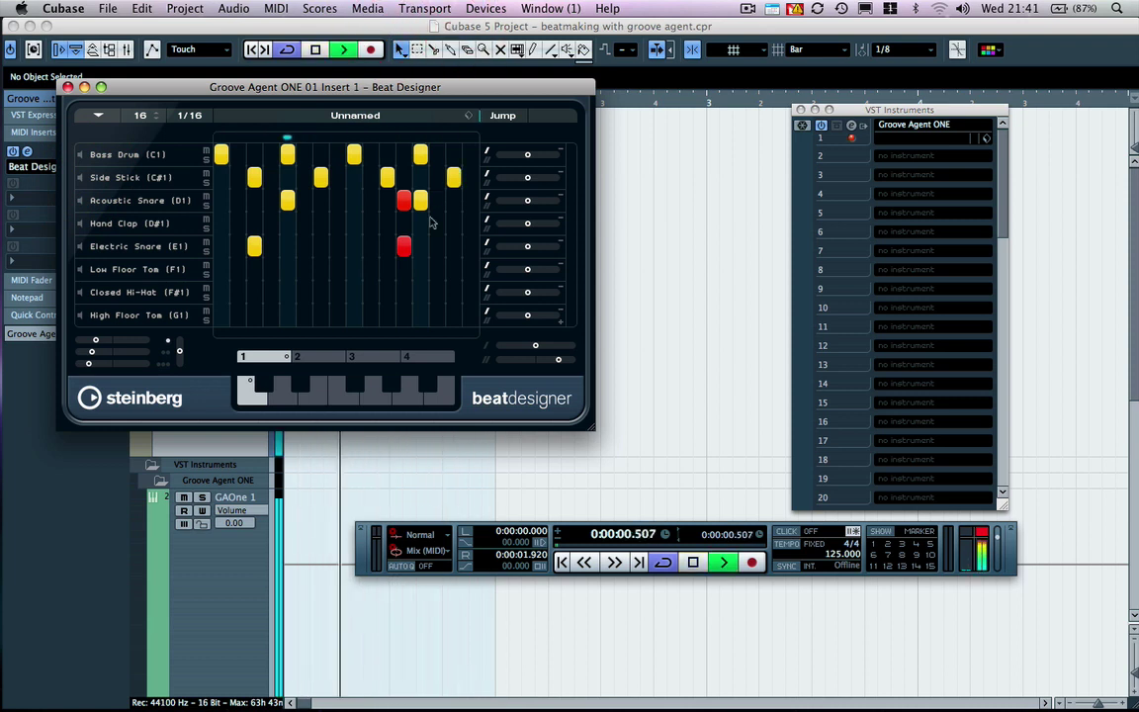
pyautogui.click(321, 178)
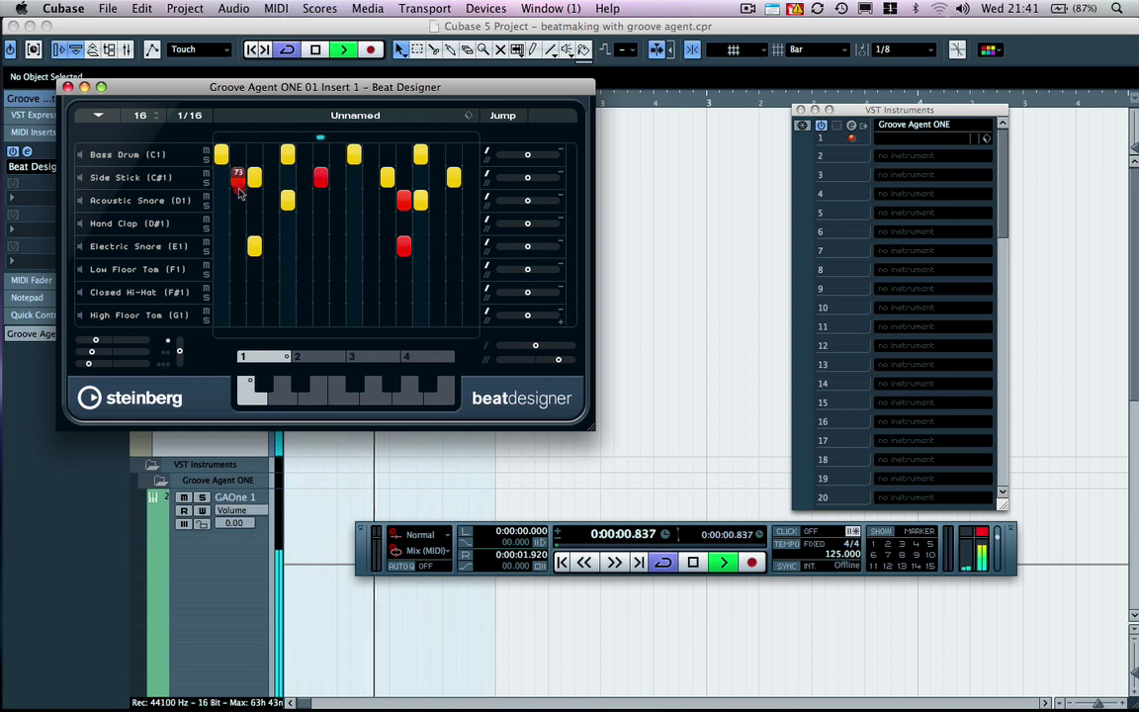
pyautogui.click(237, 178)
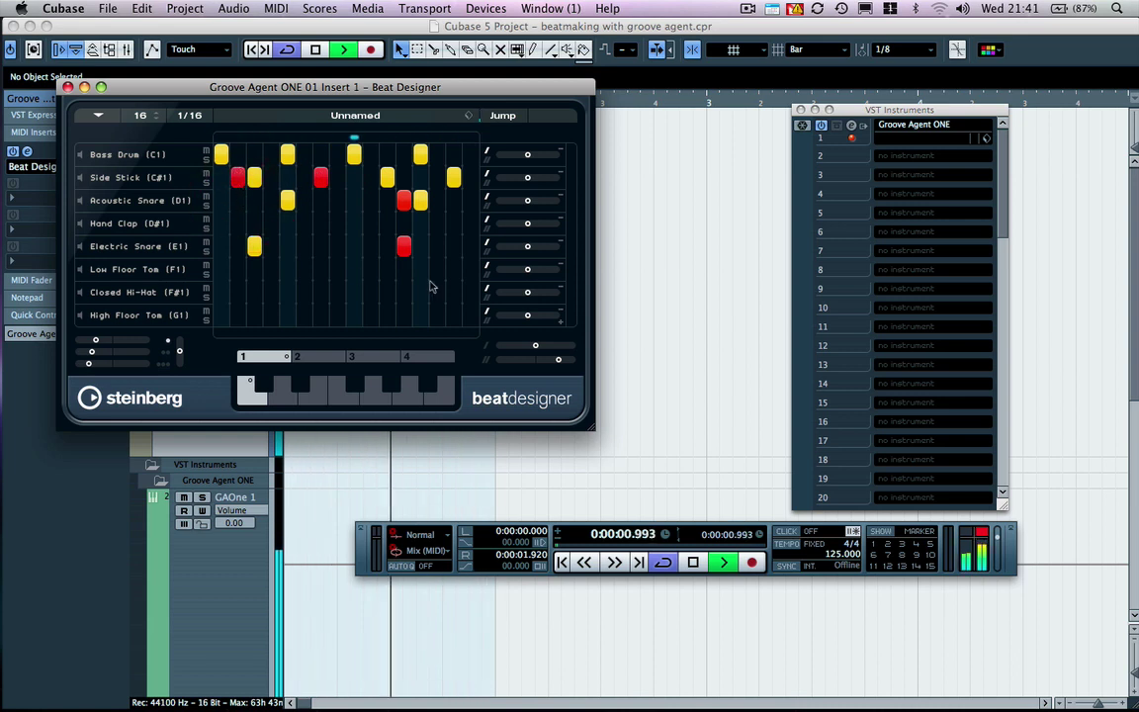
# - Add swing to the pattern, lower the step-2 Side Stick velocity to 44, and stop playback
pyautogui.moveTo(536, 347); pyautogui.dragTo(559, 350)
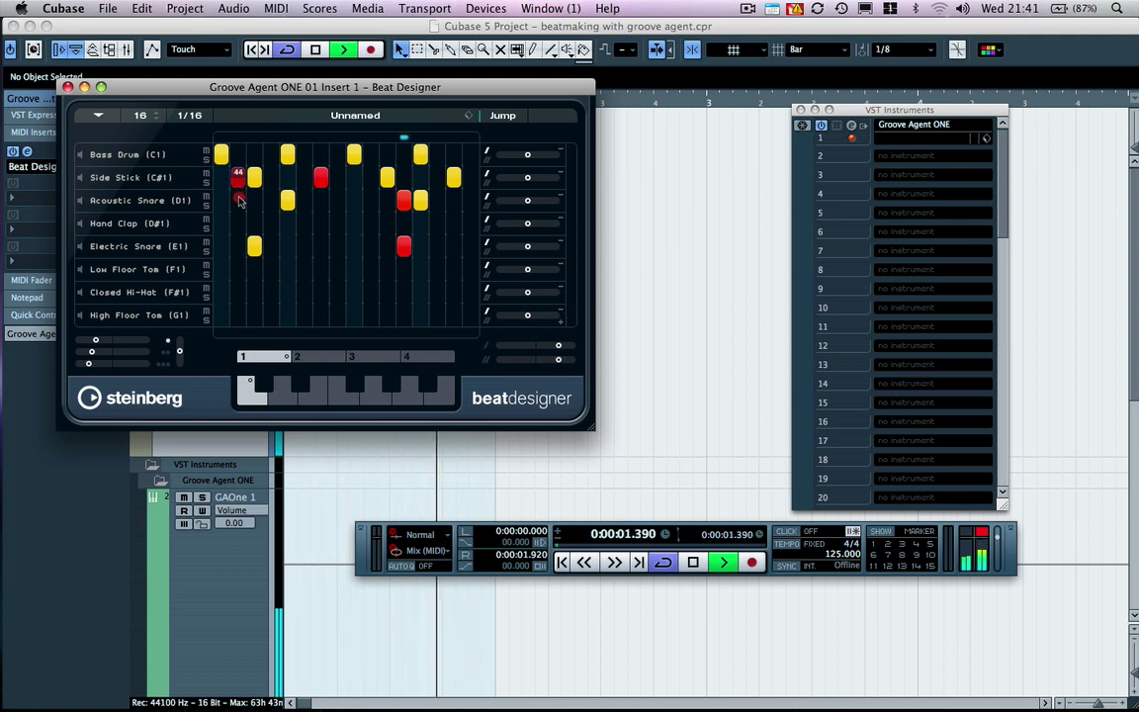
pyautogui.moveTo(239, 186); pyautogui.dragTo(239, 201)
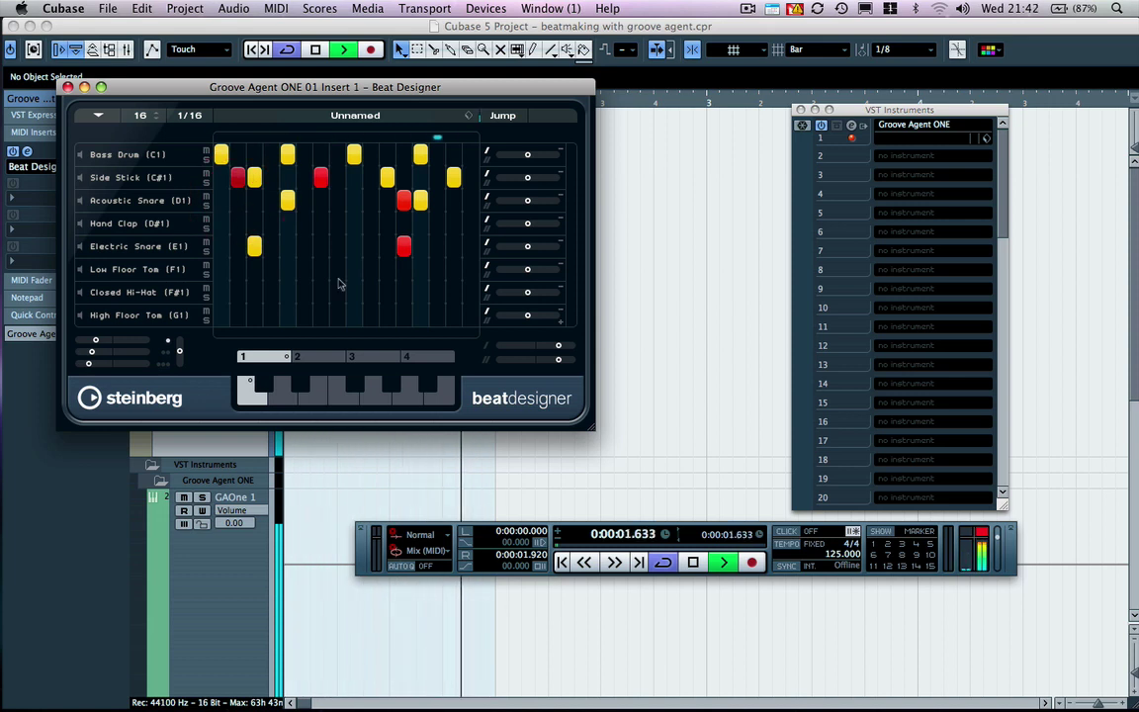
pyautogui.press('space')
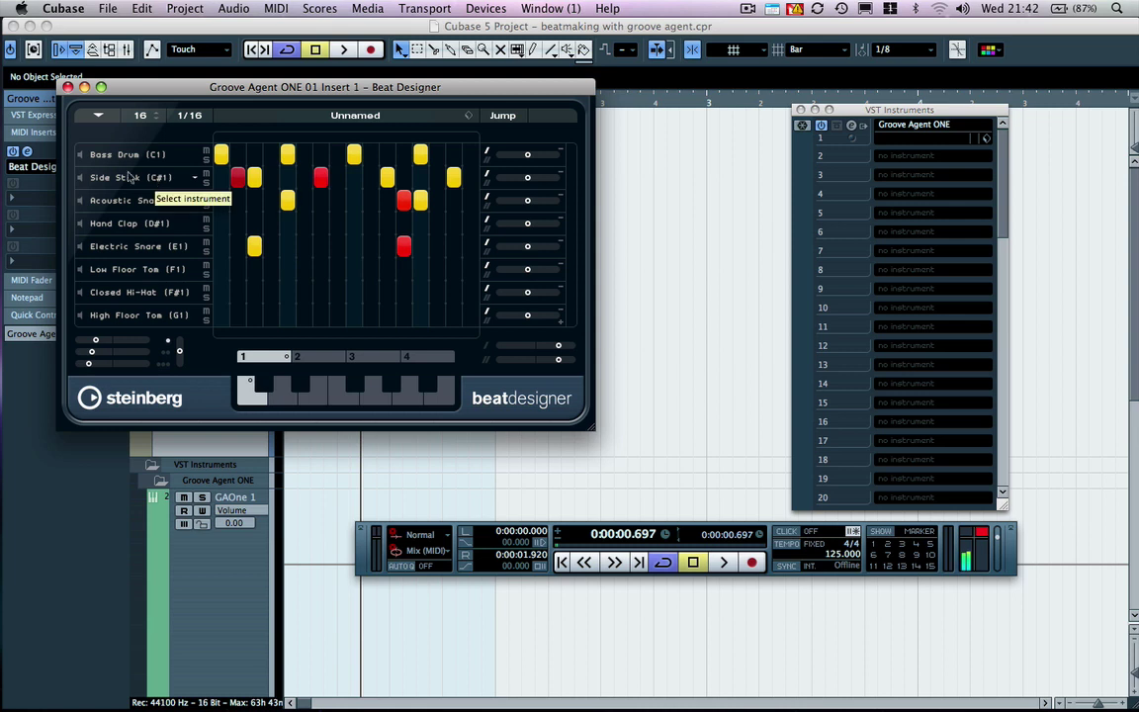
# - Turn the Side Stick row's Slide knob to push its hits late, then stop playback
pyautogui.click(84, 178)
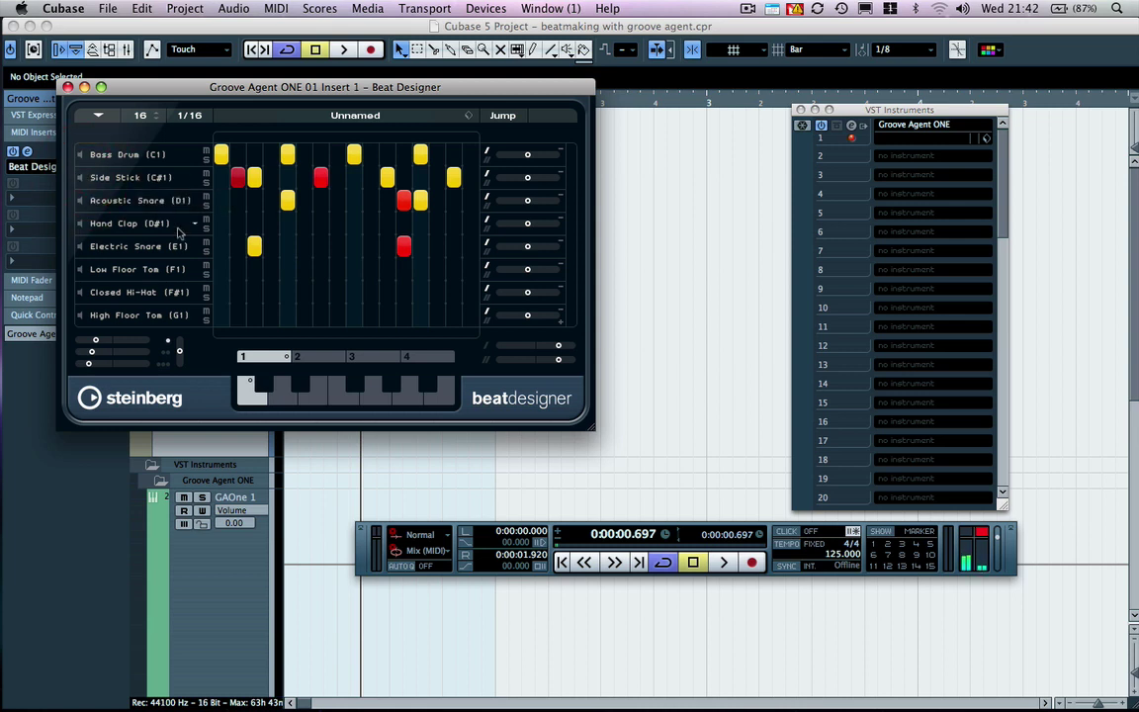
pyautogui.click(534, 181)
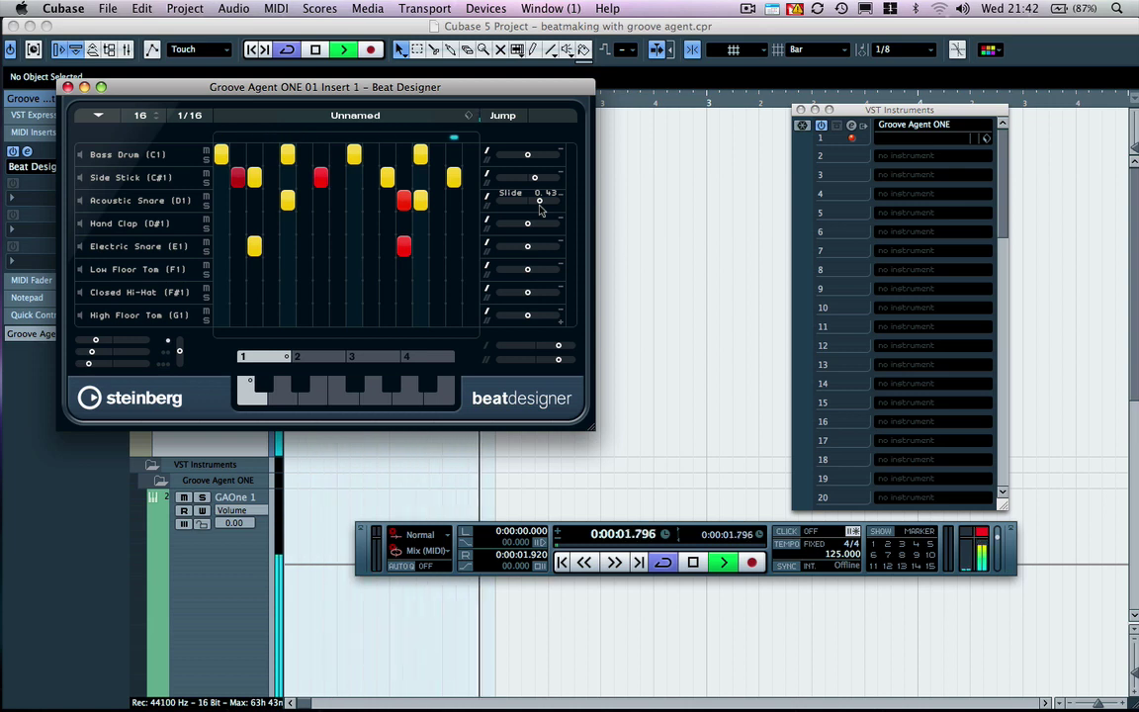
pyautogui.press('space')
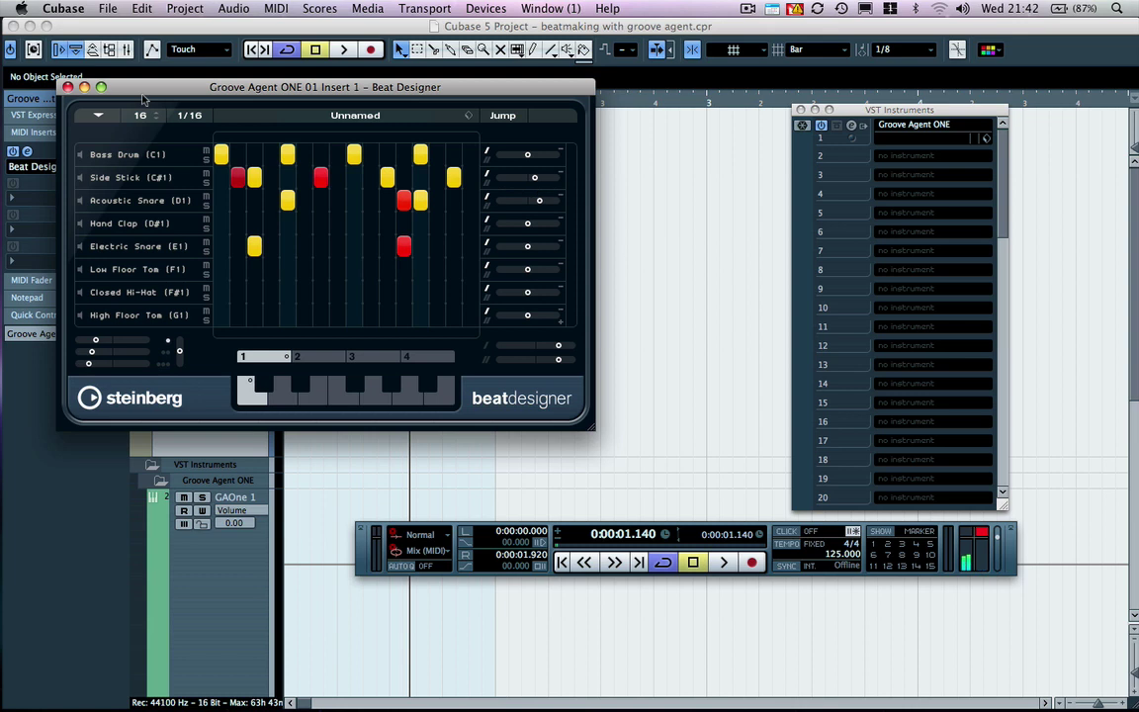
# - Close the Beat Designer, bring up the Mixer and briefly play the beat
pyautogui.click(67, 87)
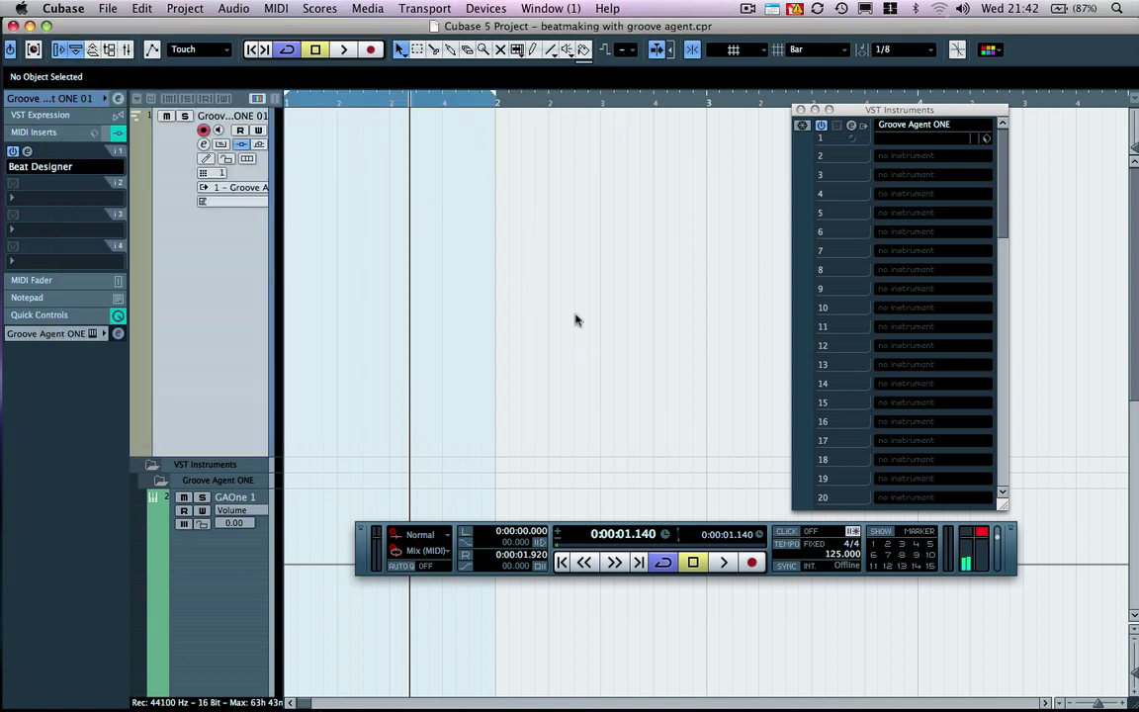
pyautogui.click(864, 126)
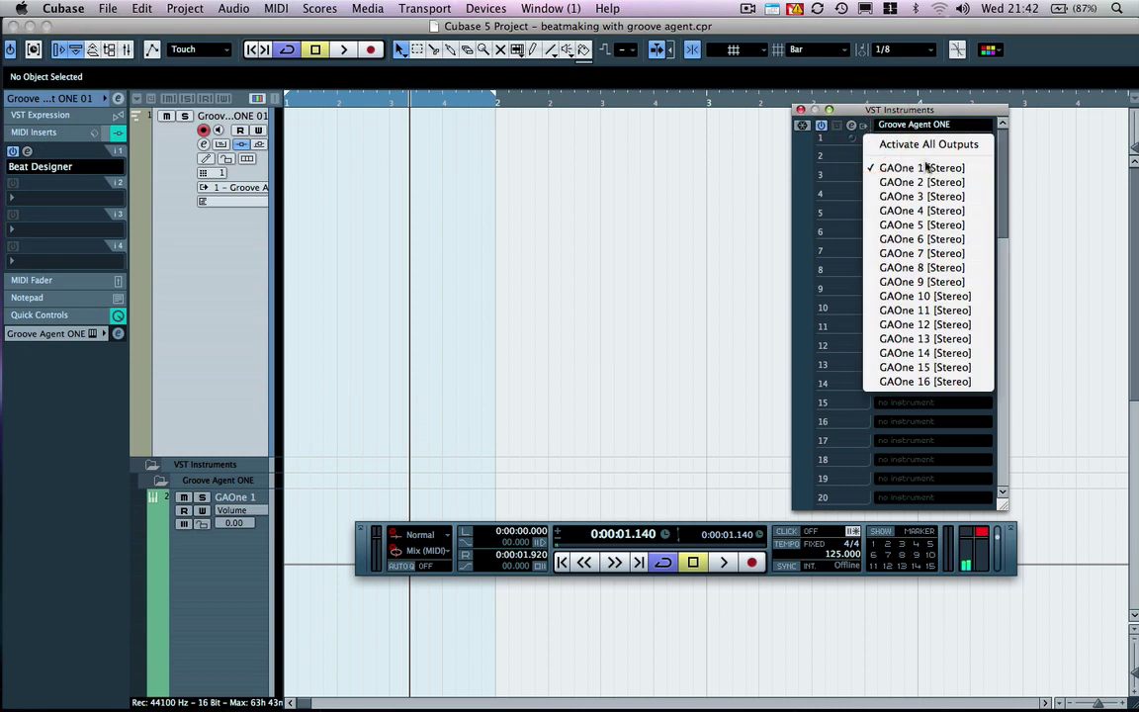
pyautogui.click(502, 214)
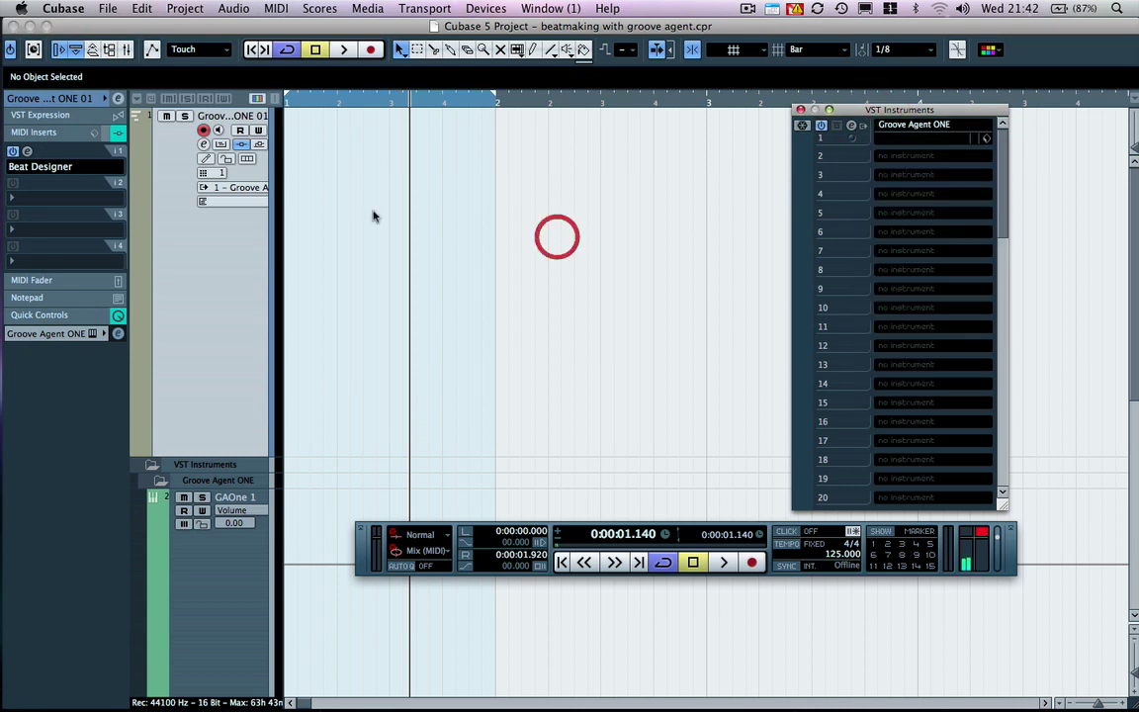
pyautogui.click(113, 49)
pyautogui.moveTo(227, 88); pyautogui.dragTo(258, 249)
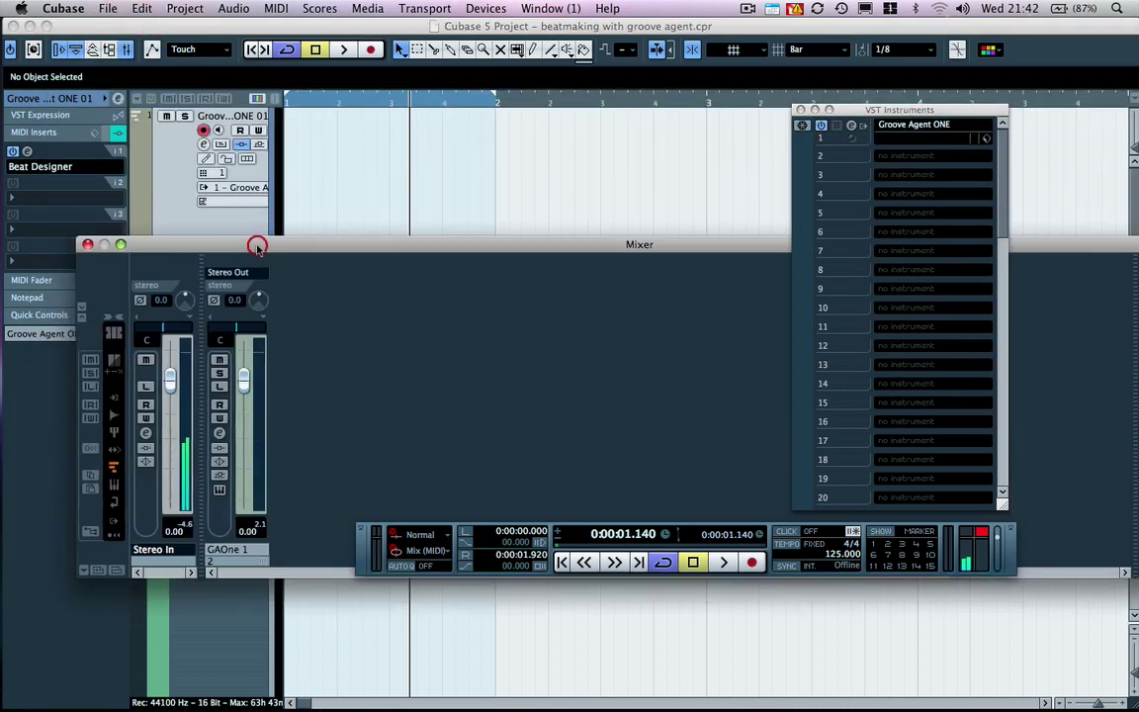
pyautogui.press('space')
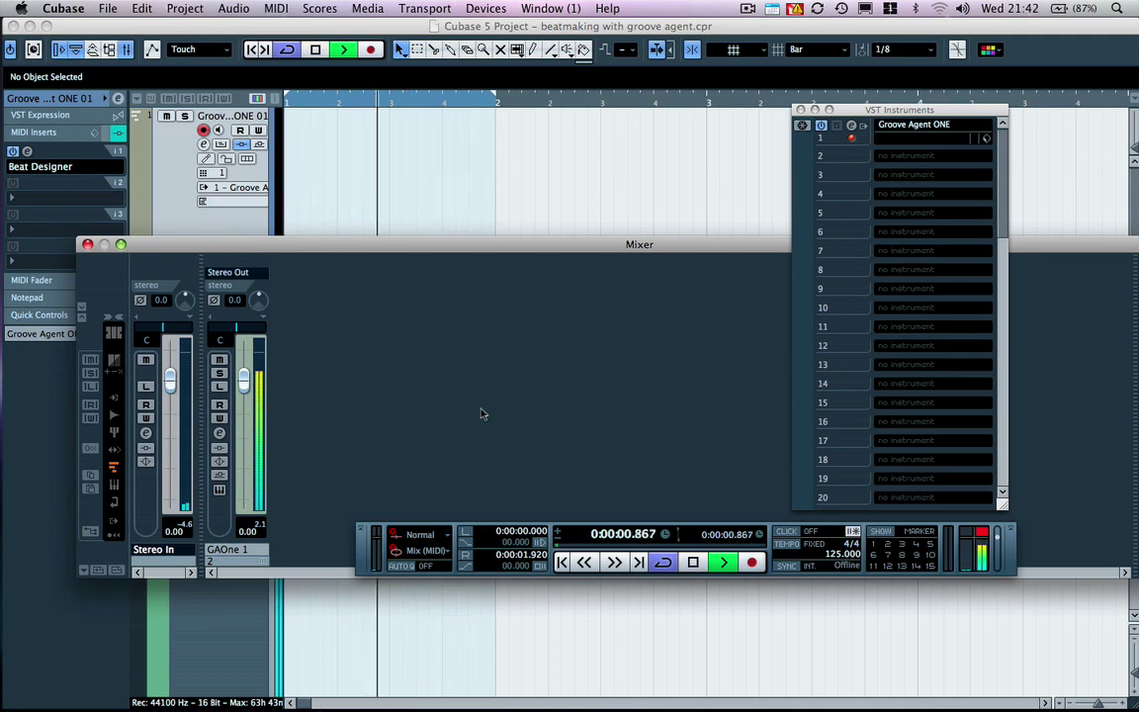
pyautogui.press('space')
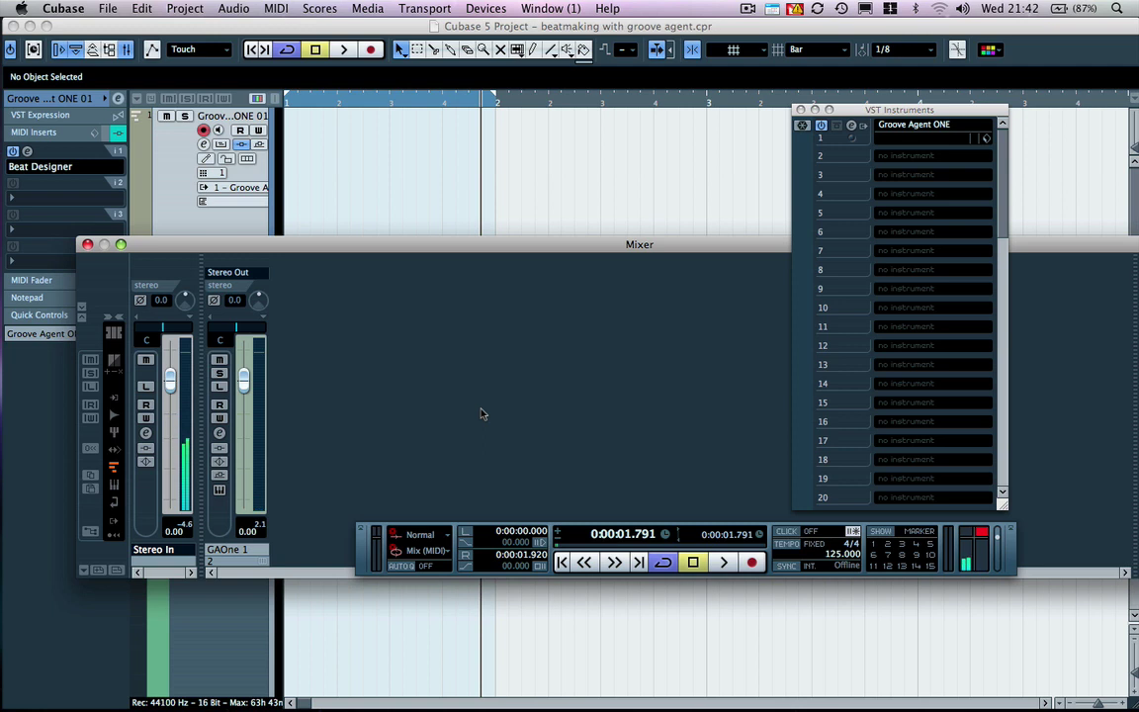
# - Activate Groove Agent ONE outputs GAOne 2, 3, 4, 5 and 6 in the VST Instruments rack
pyautogui.click(865, 129)
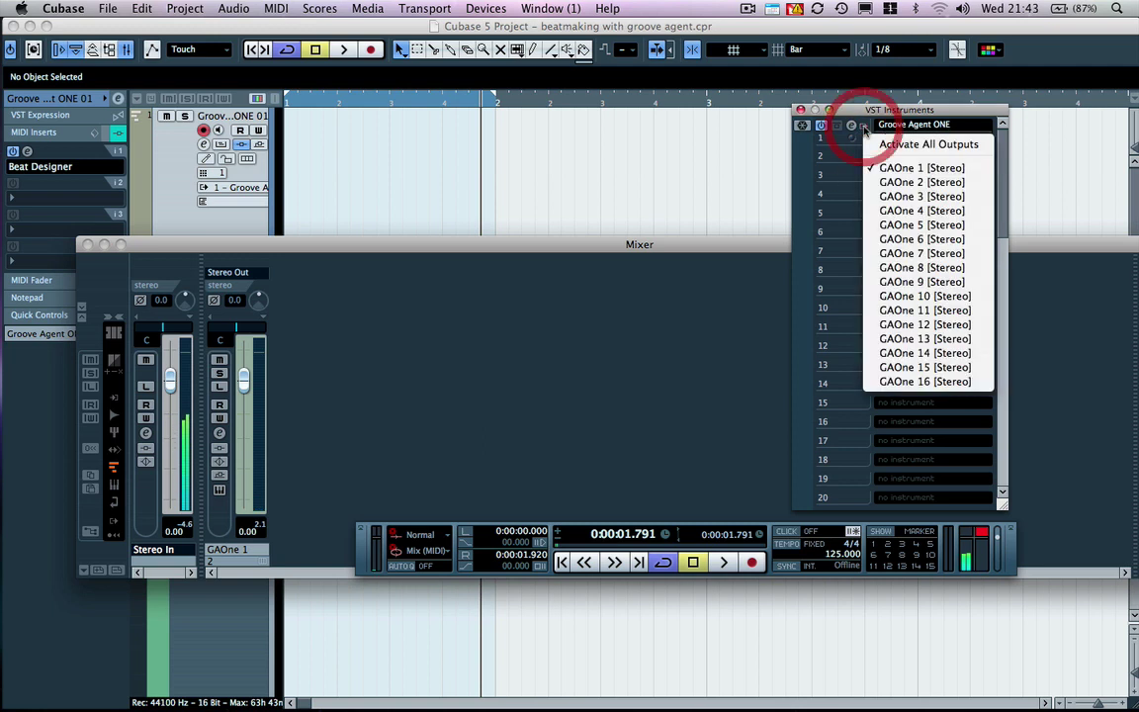
pyautogui.click(878, 174)
pyautogui.click(864, 128)
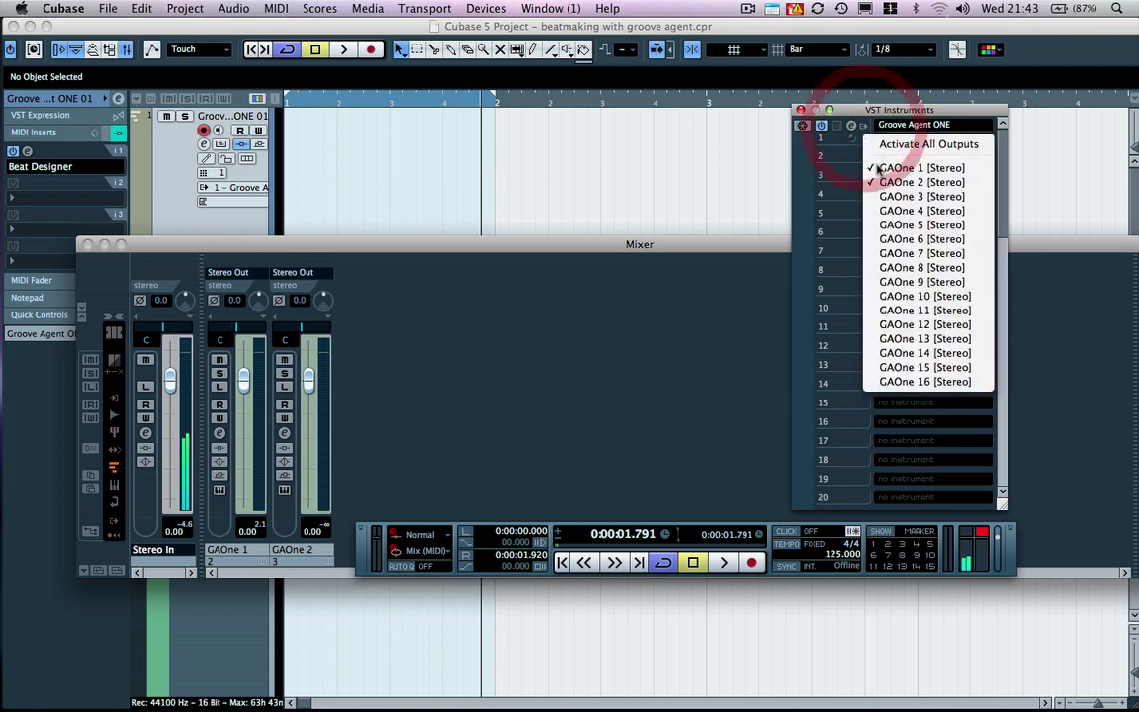
pyautogui.click(806, 193)
pyautogui.click(863, 129)
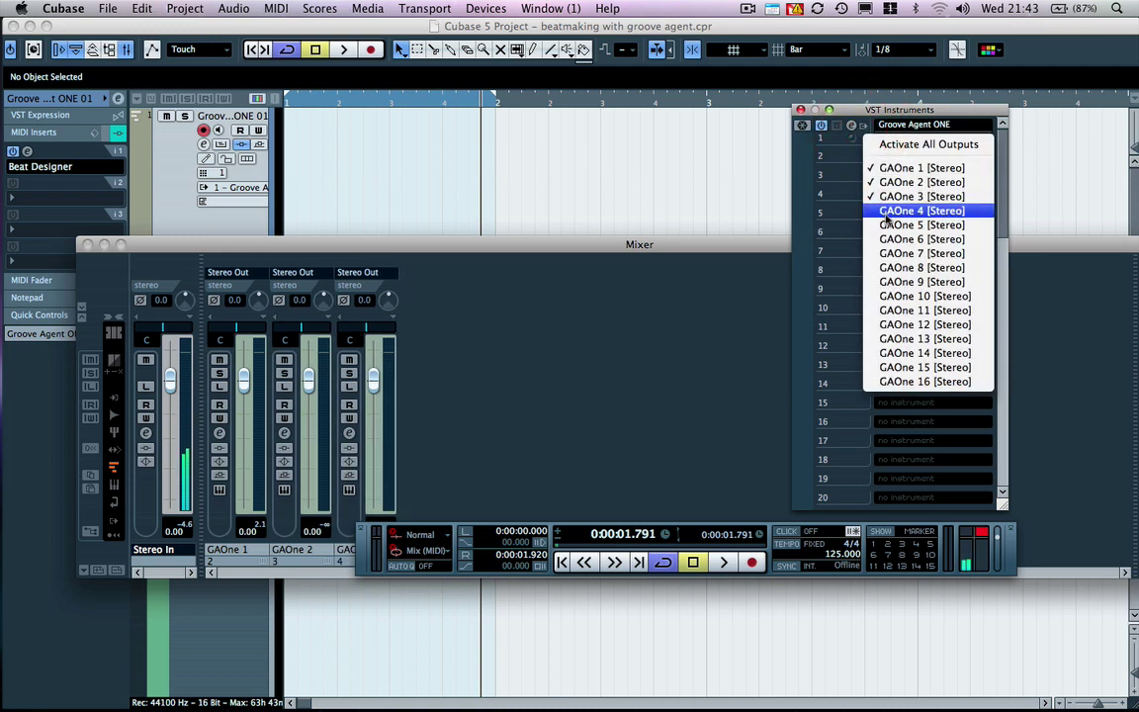
pyautogui.click(828, 211)
pyautogui.click(863, 129)
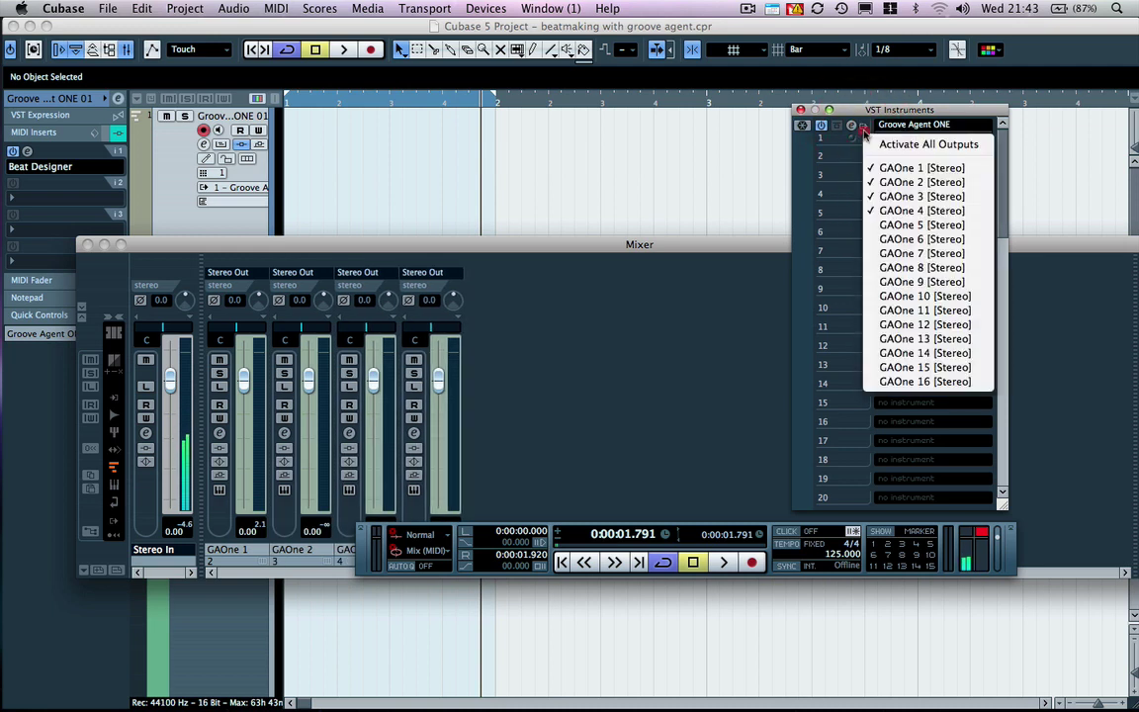
pyautogui.click(922, 225)
pyautogui.click(864, 130)
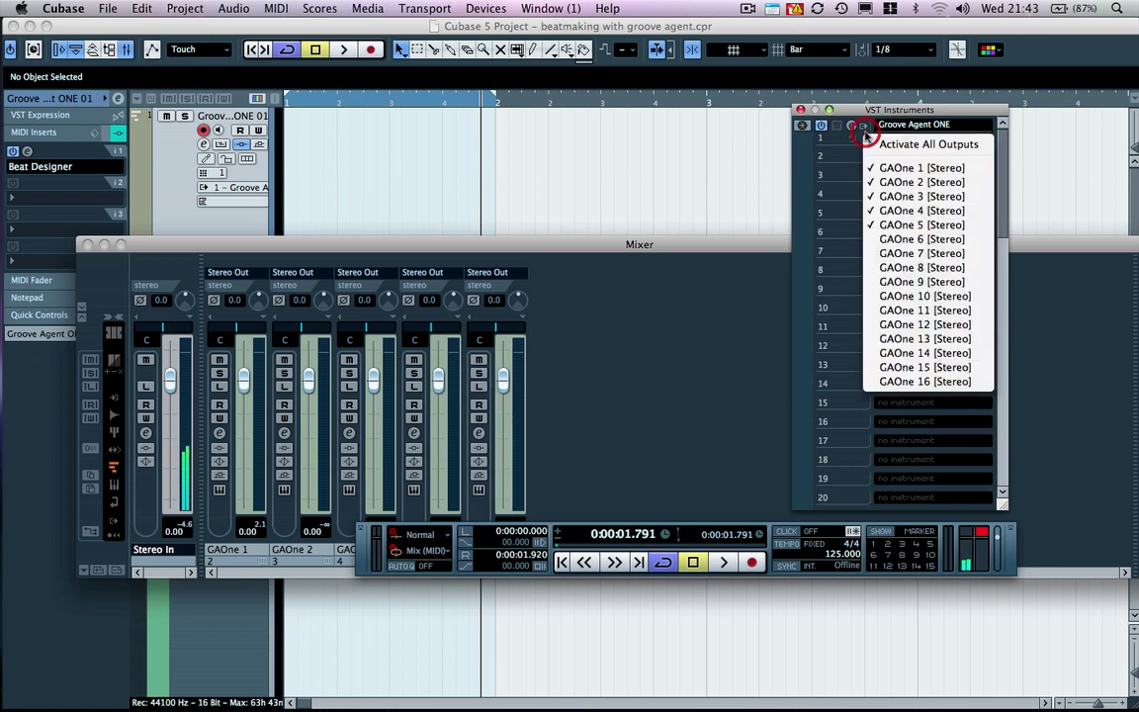
pyautogui.click(895, 238)
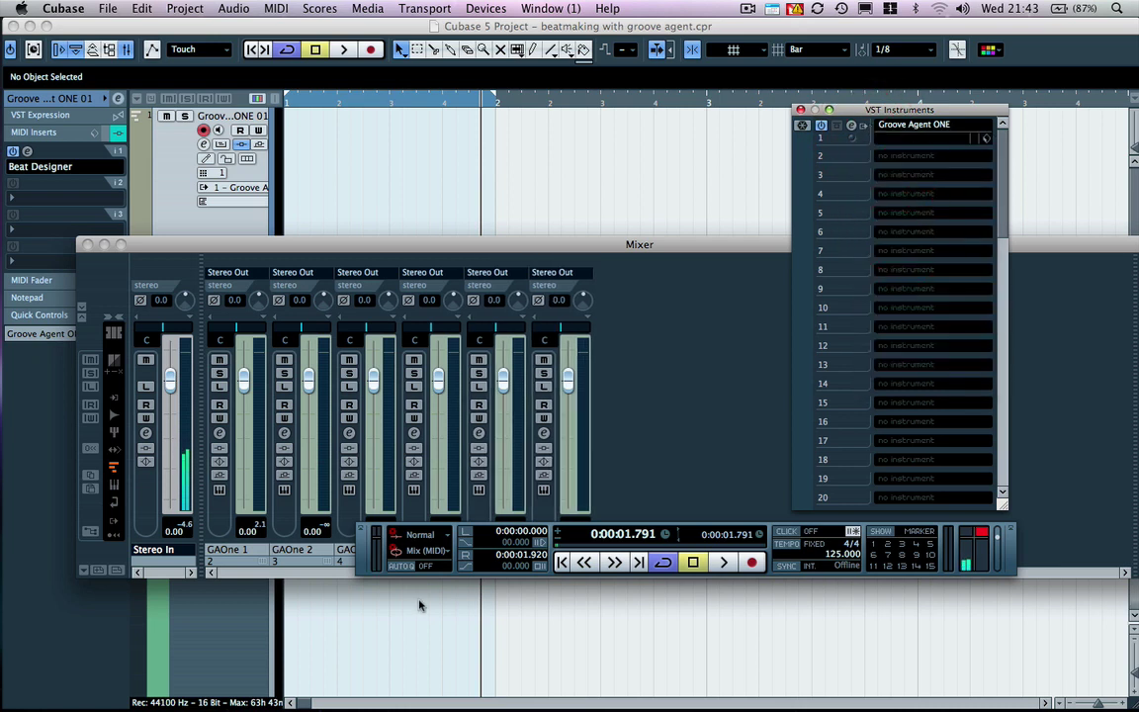
pyautogui.moveTo(367, 565); pyautogui.dragTo(484, 607)
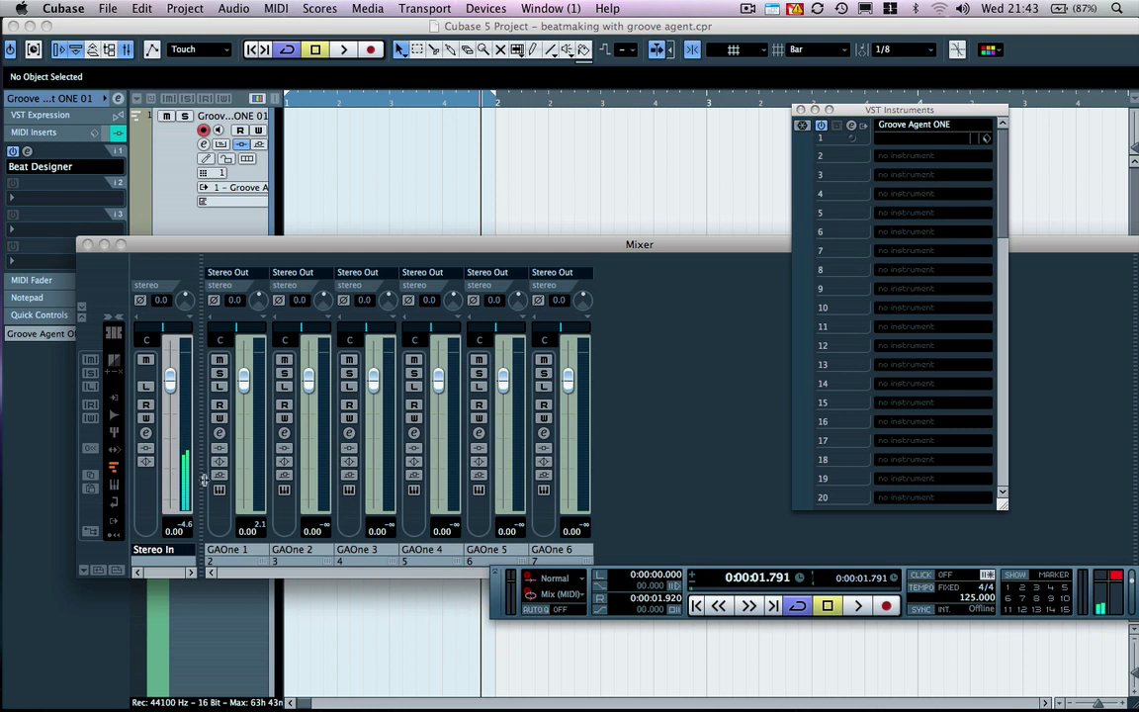
# - Open the Groove Agent ONE instrument panel and audition pad C1
pyautogui.click(219, 491)
pyautogui.moveTo(641, 144); pyautogui.dragTo(567, 122)
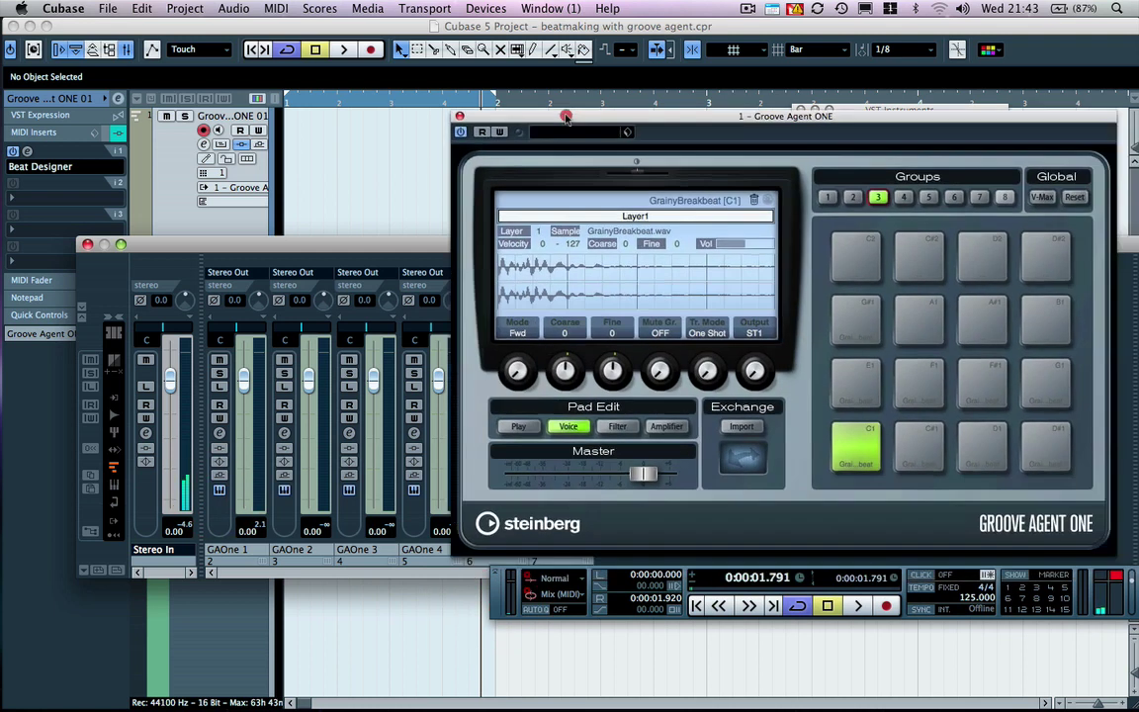
pyautogui.click(856, 450)
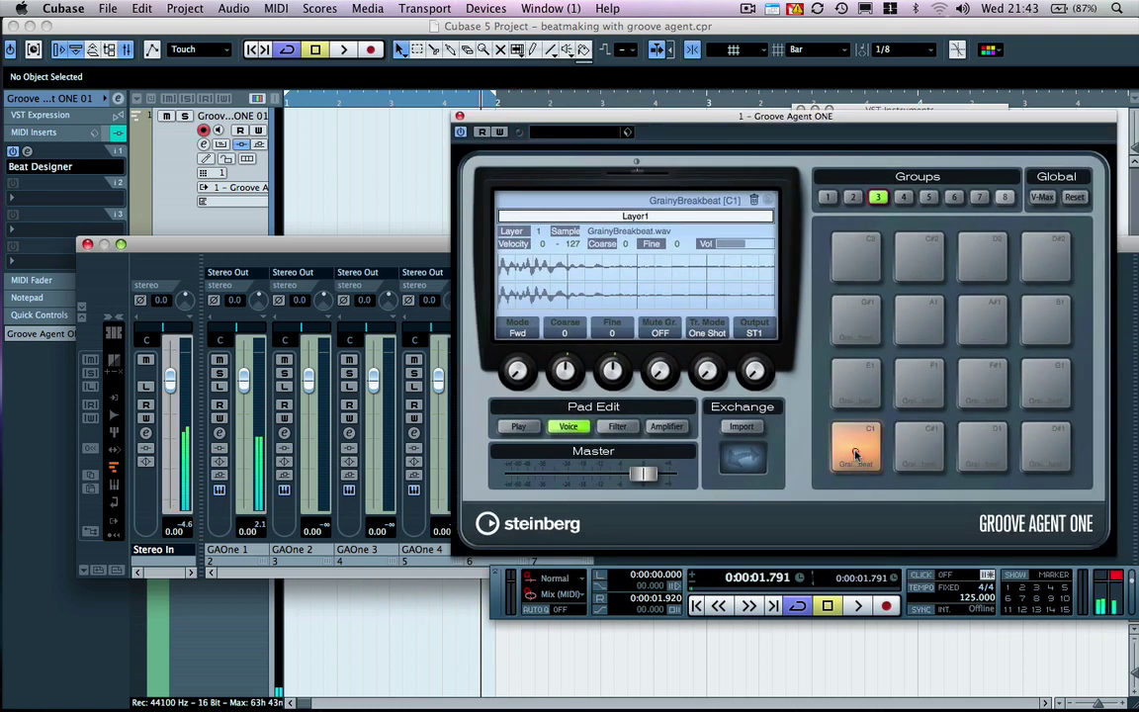
# - Rename the GAOne 1–4 mixer channels Kick, Kick 2, Snare and Hat
pyautogui.doubleClick(238, 551)
pyautogui.write('Kick')
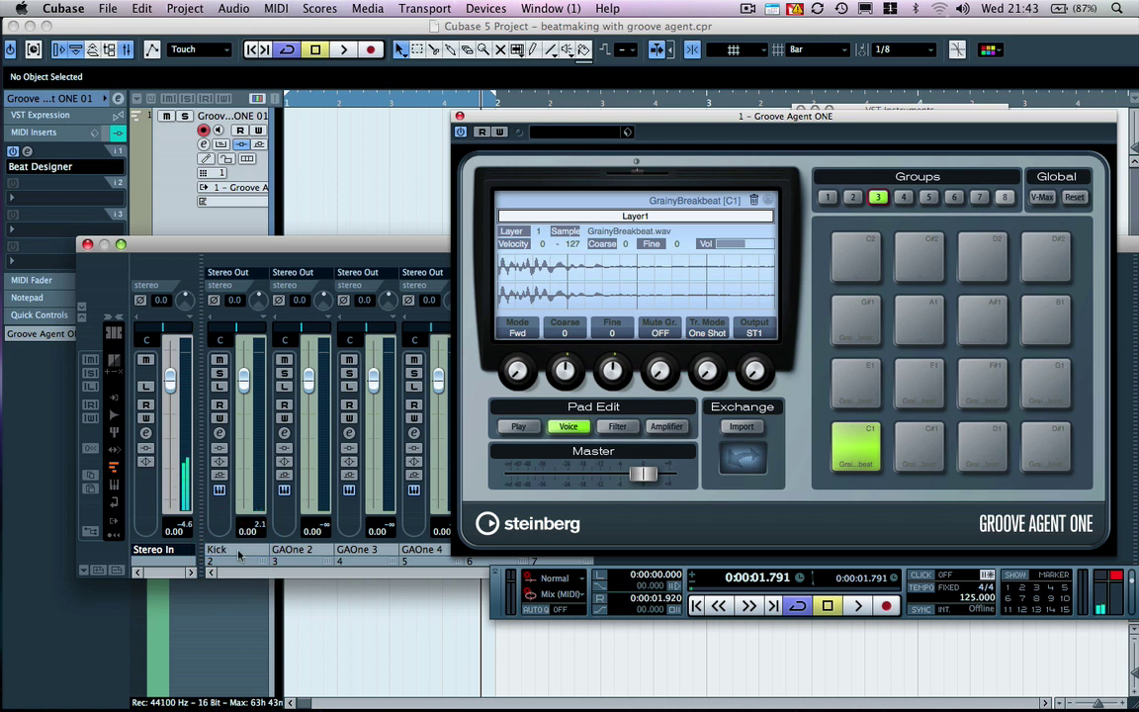
pyautogui.click(317, 548)
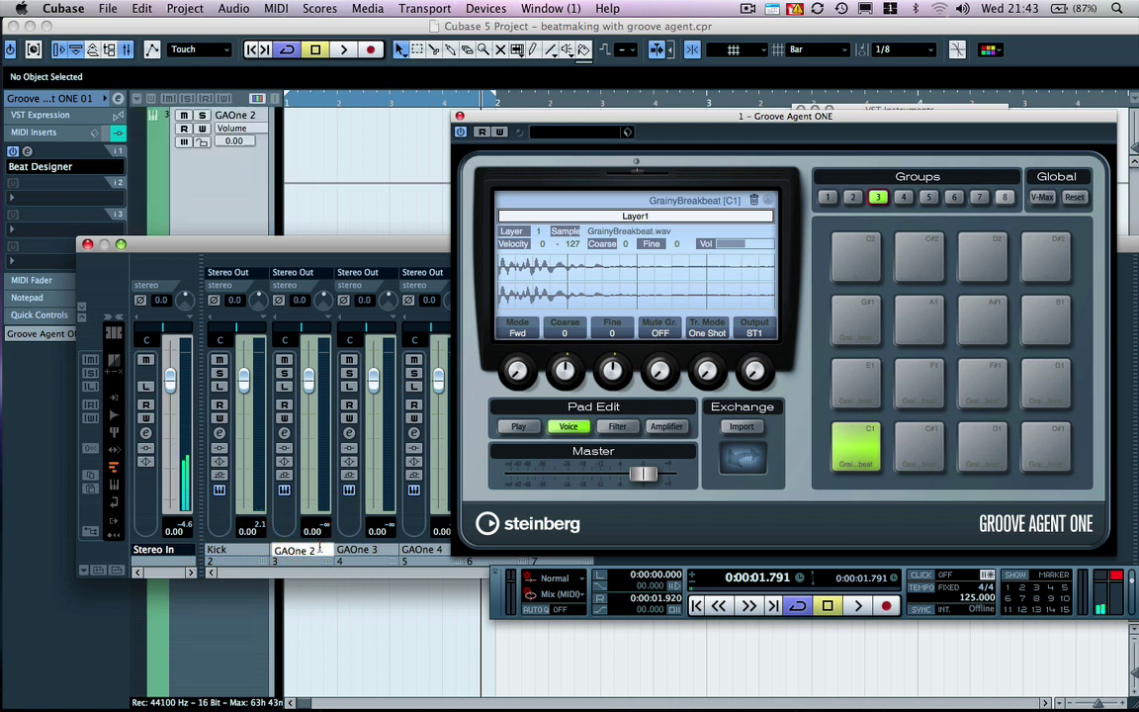
pyautogui.click(318, 549)
pyautogui.write('Kick')
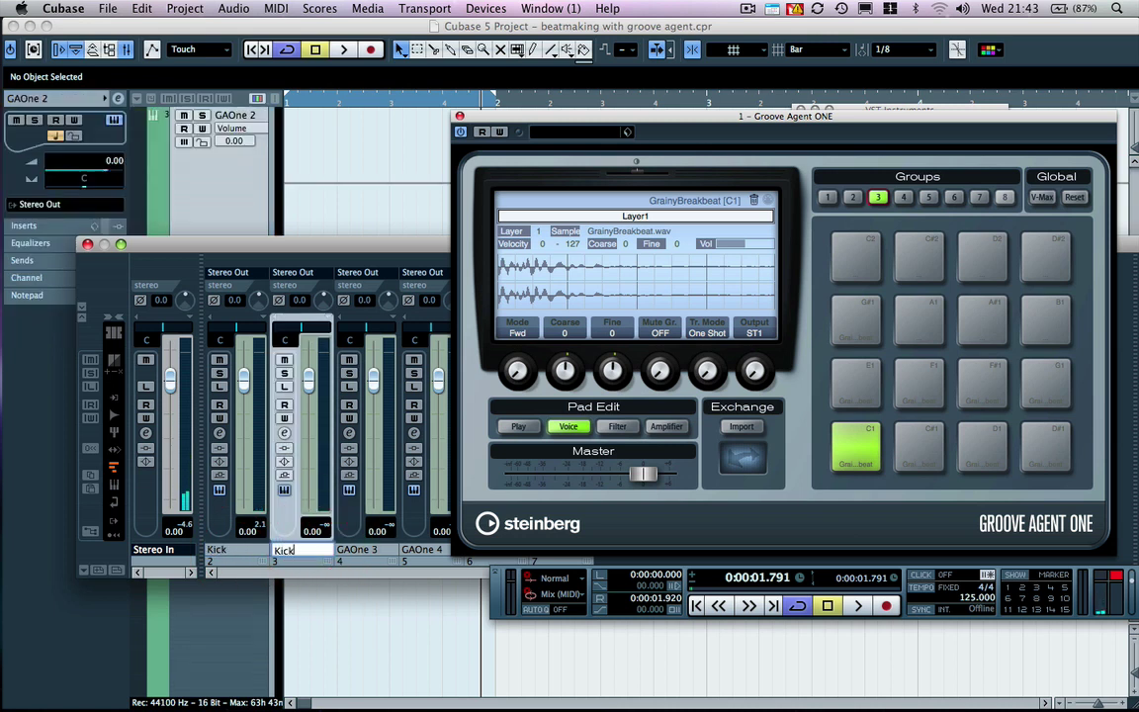
pyautogui.doubleClick(368, 550)
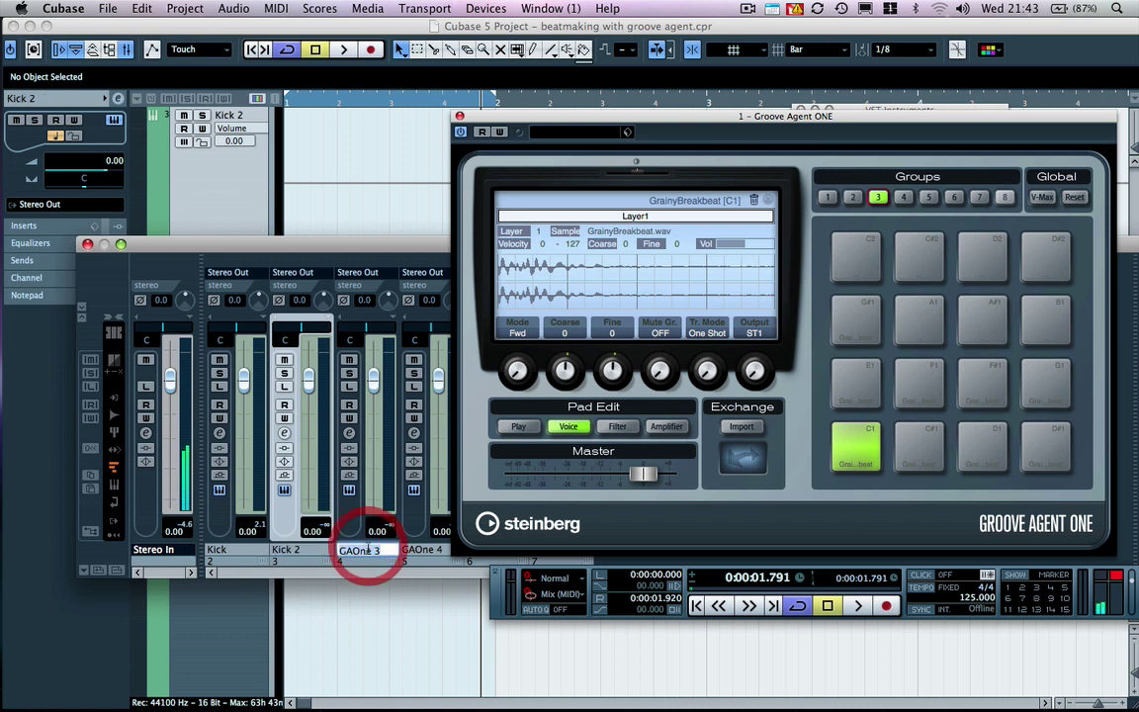
pyautogui.write('Snare')
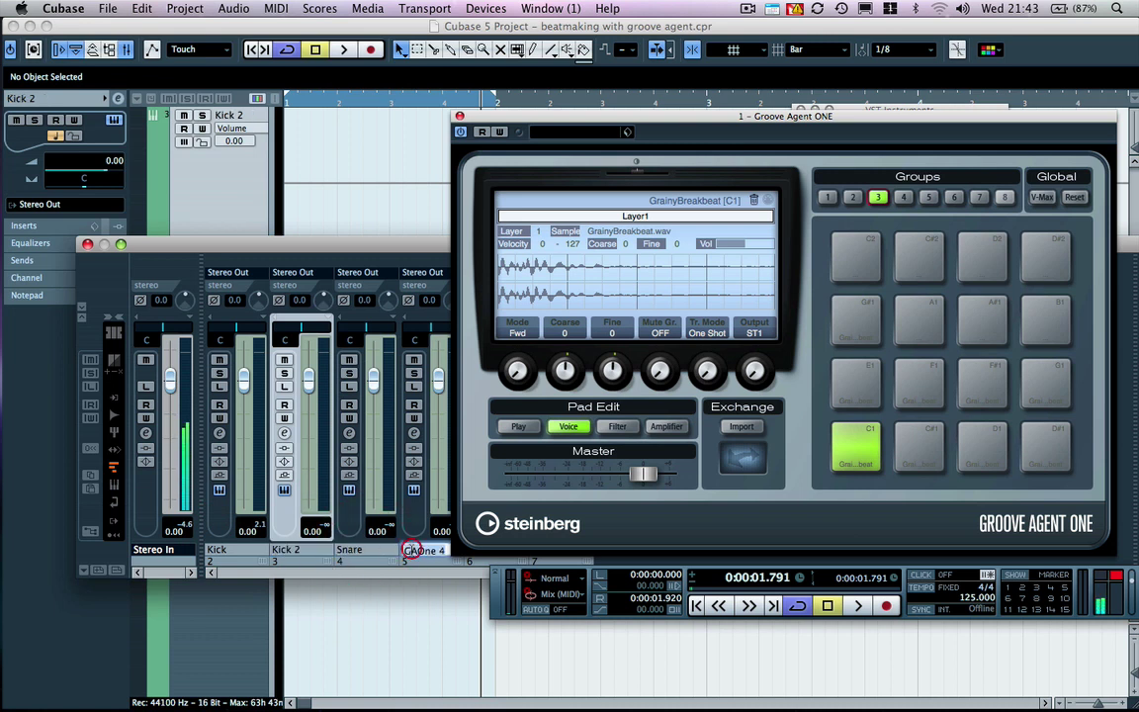
pyautogui.write('Hat')
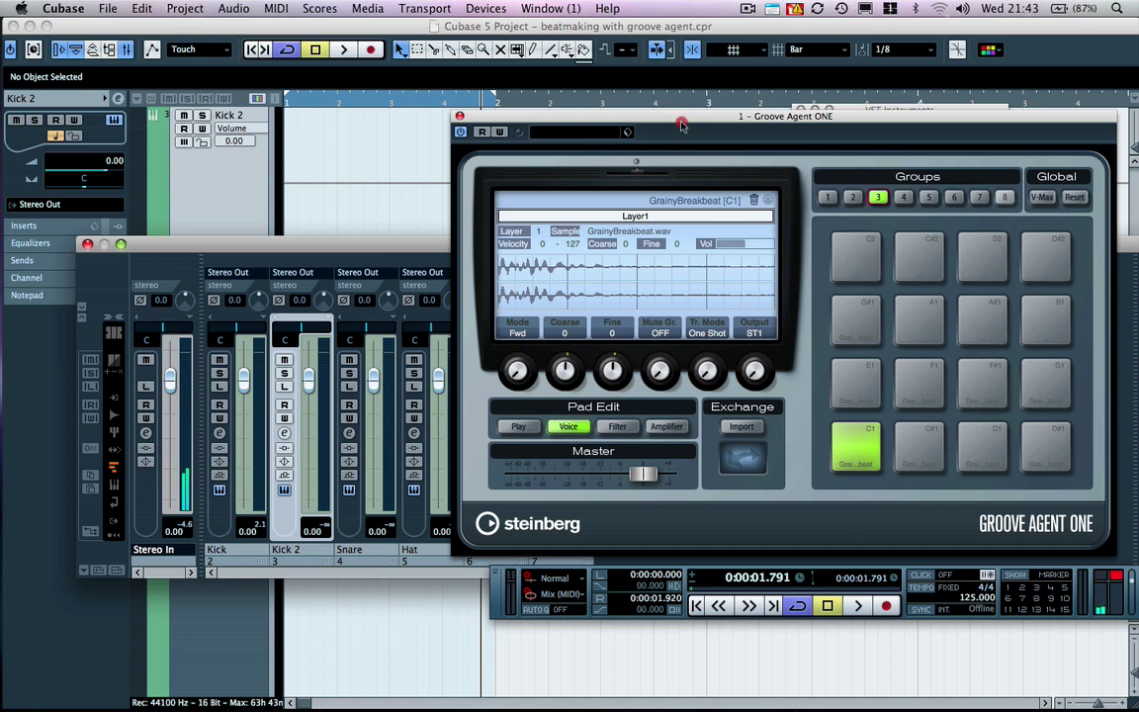
pyautogui.moveTo(682, 124); pyautogui.dragTo(702, 109)
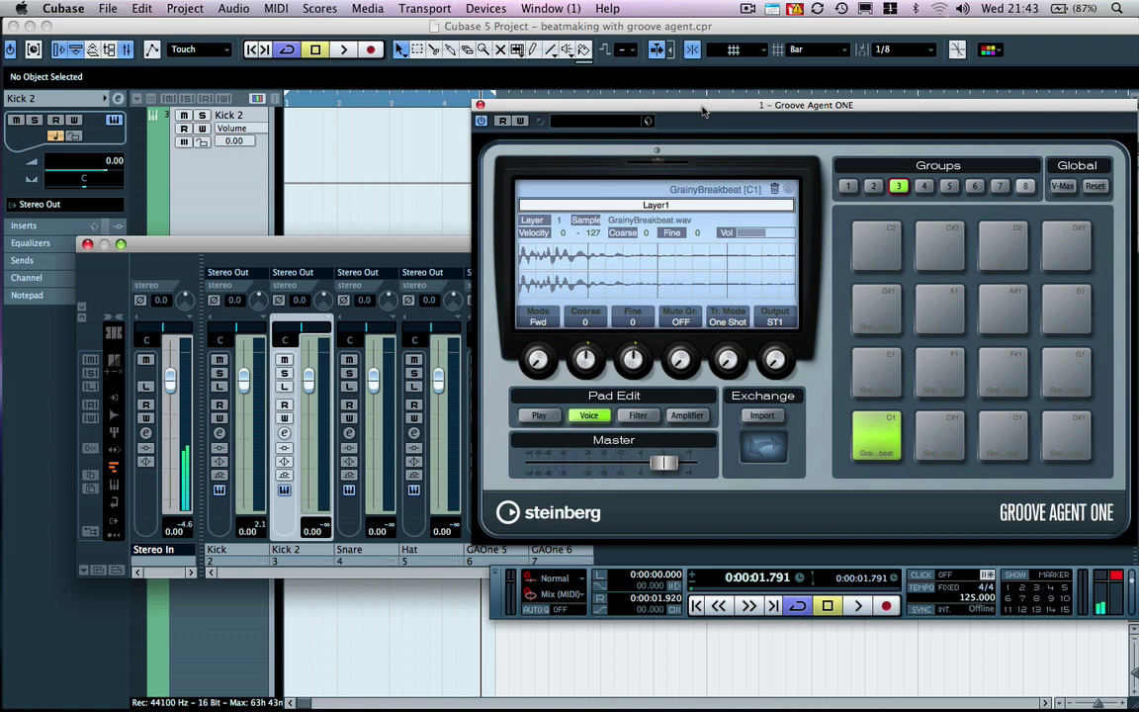
# - Route pads C#1, D1 and E1 to outputs ST4, ST3 and ST2, then start playback
pyautogui.click(890, 425)
pyautogui.click(943, 435)
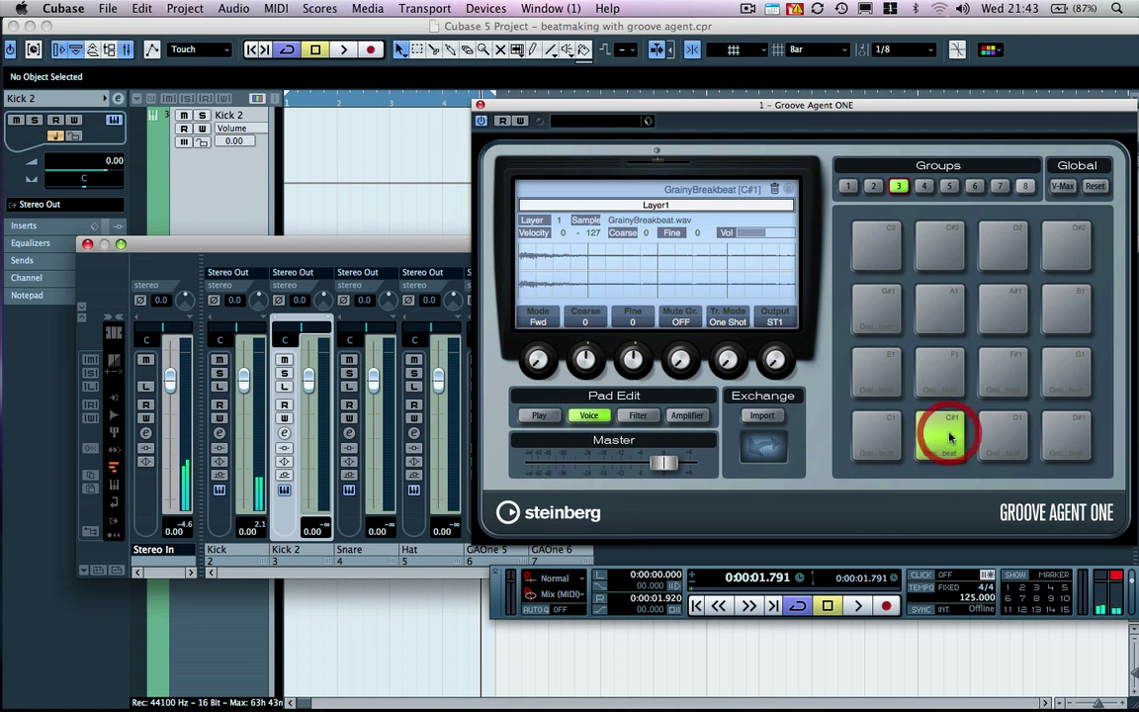
pyautogui.click(777, 320)
pyautogui.click(1006, 444)
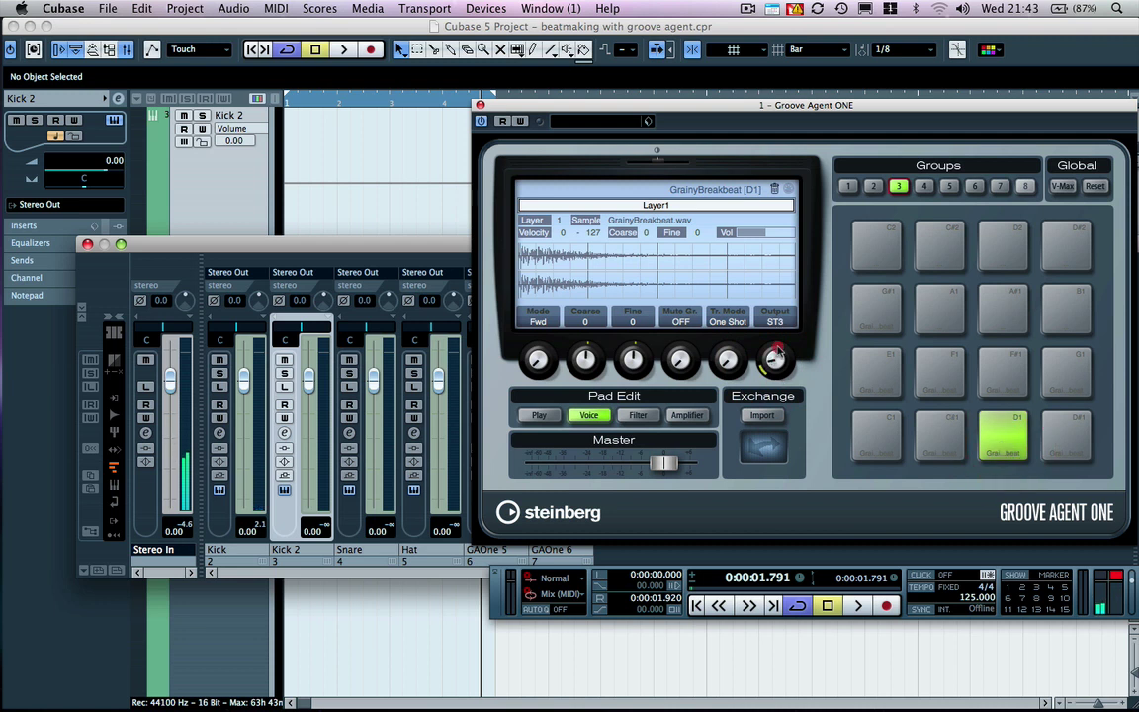
pyautogui.click(862, 366)
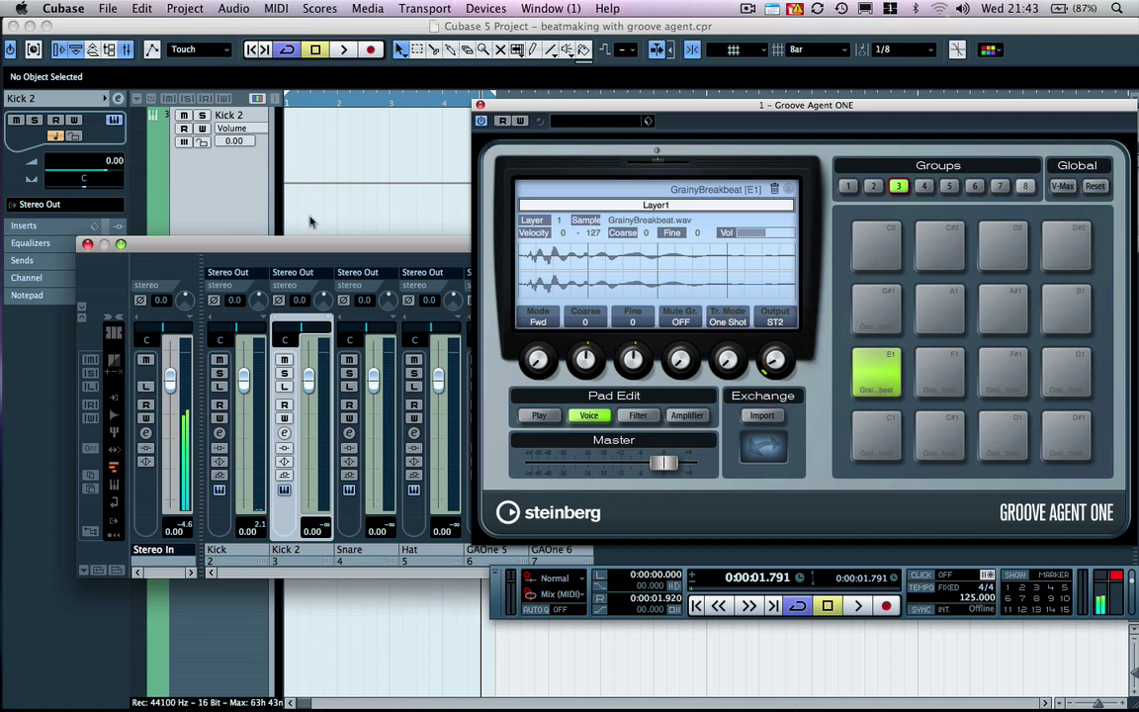
pyautogui.press('space')
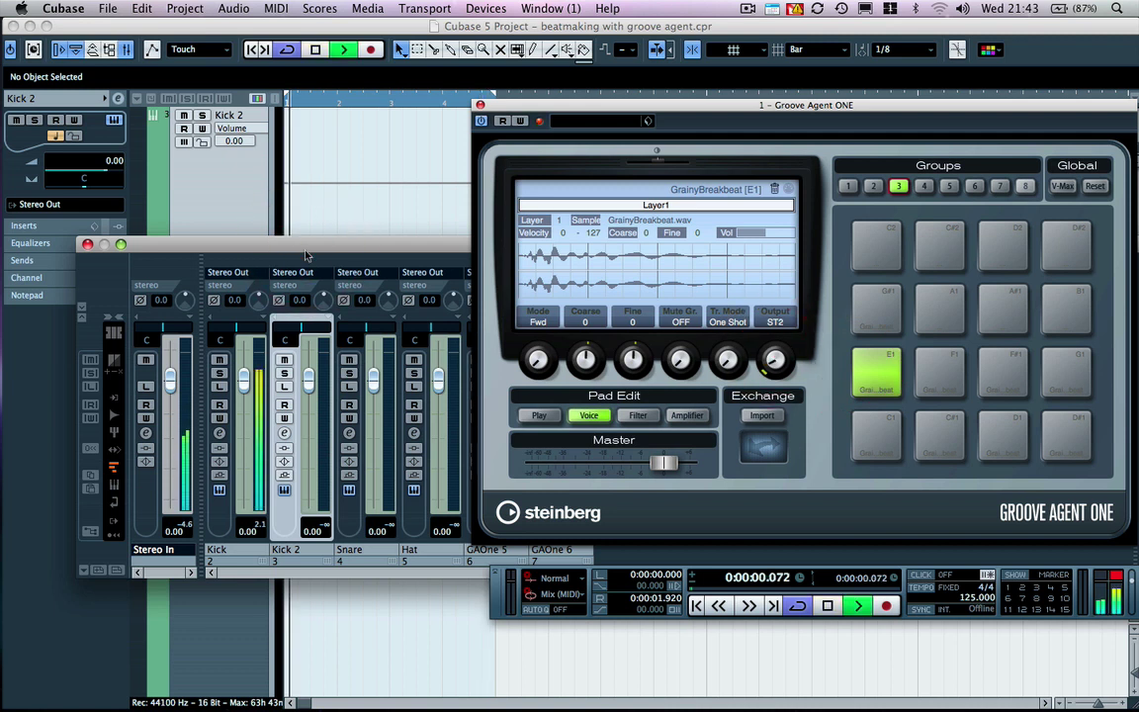
# - Close Groove Agent, solo the Hat and insert StudioEQ on its channel
pyautogui.click(480, 106)
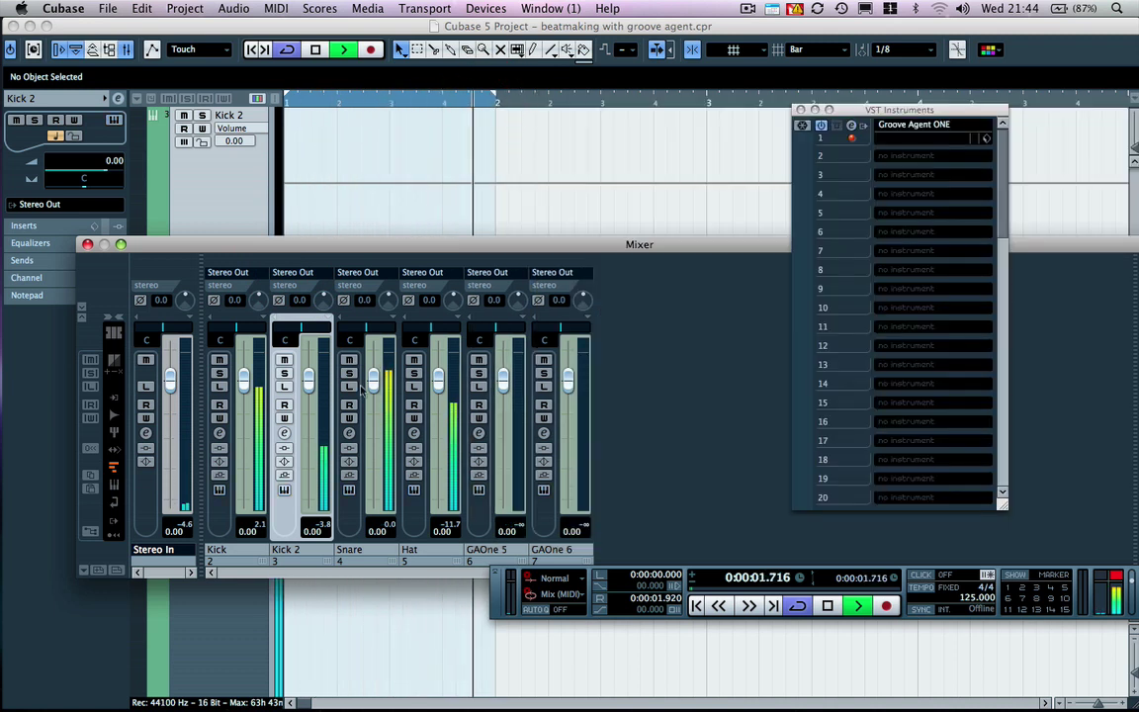
pyautogui.click(414, 373)
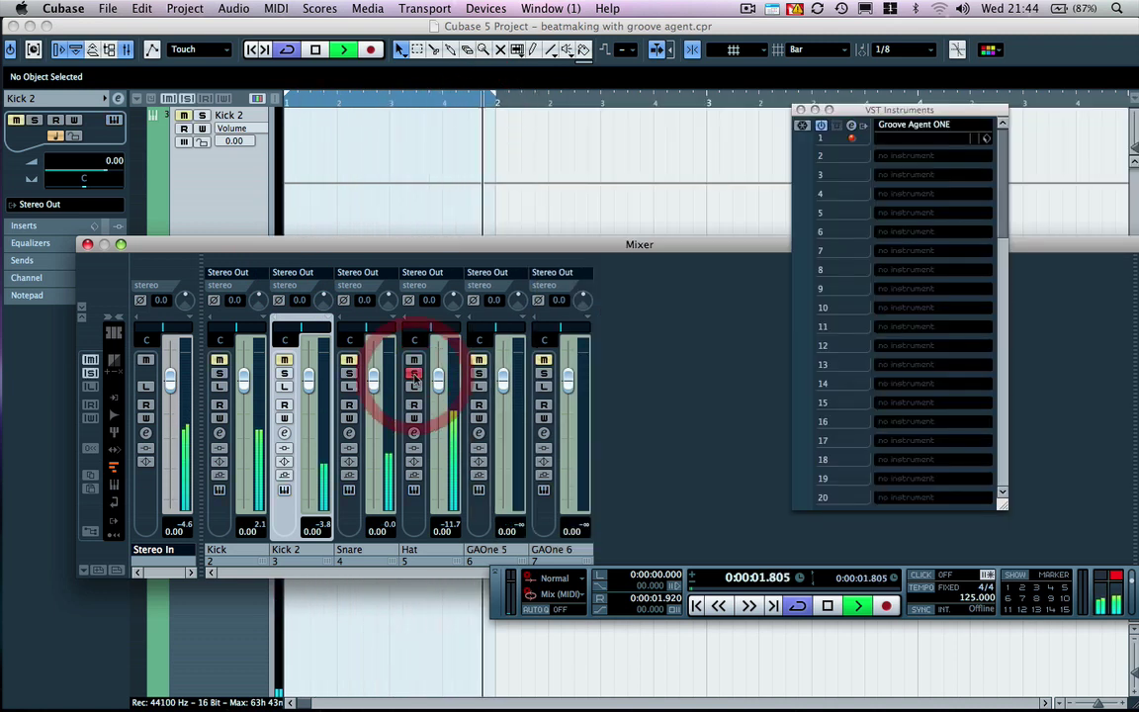
pyautogui.click(414, 433)
pyautogui.click(165, 221)
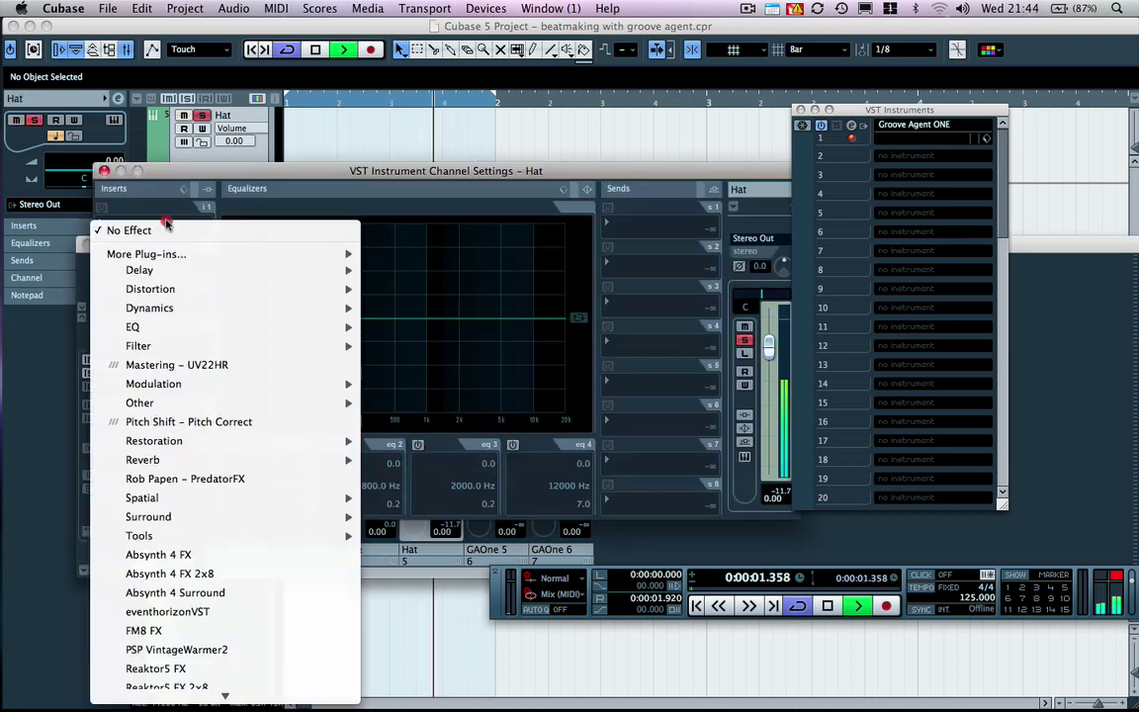
pyautogui.moveTo(211, 328)
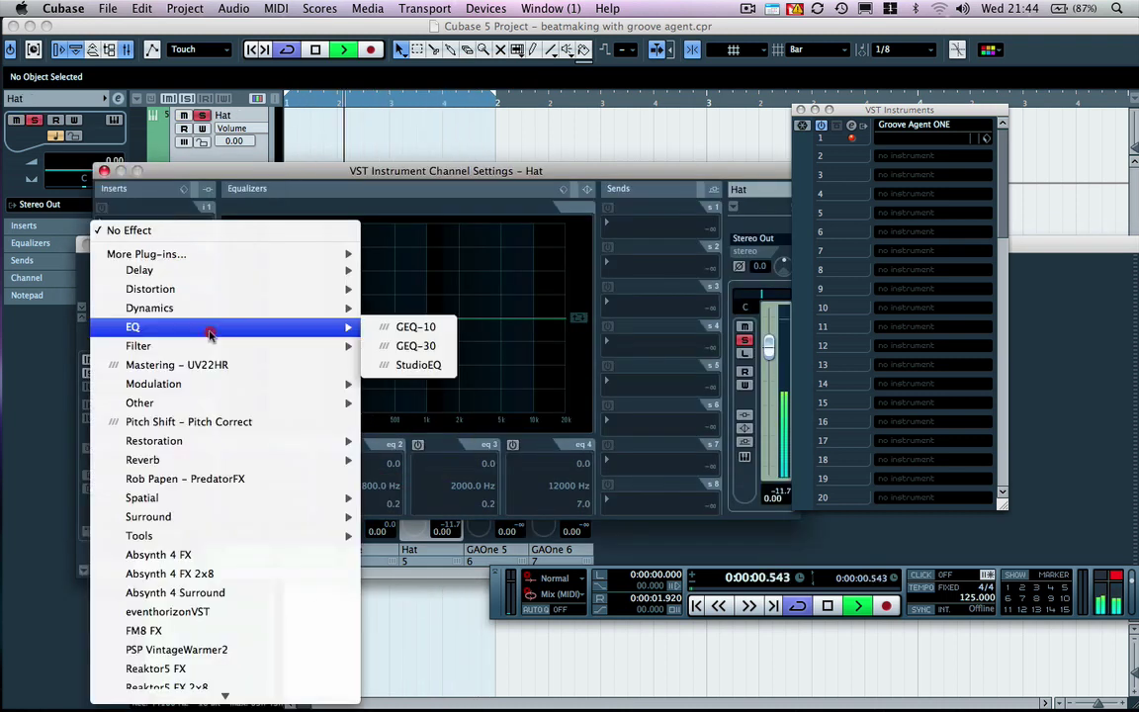
pyautogui.click(415, 369)
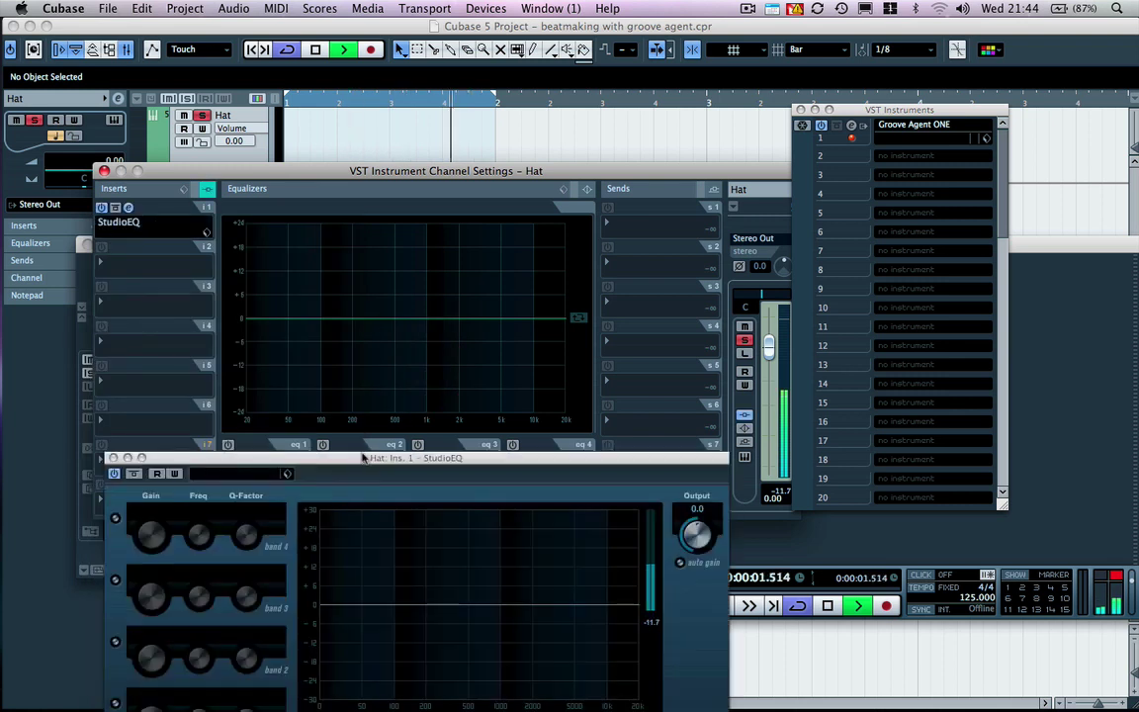
# - Enable StudioEQ band 1 as a low-cut at about 218 Hz, then close the windows
pyautogui.moveTo(364, 460); pyautogui.dragTo(420, 173)
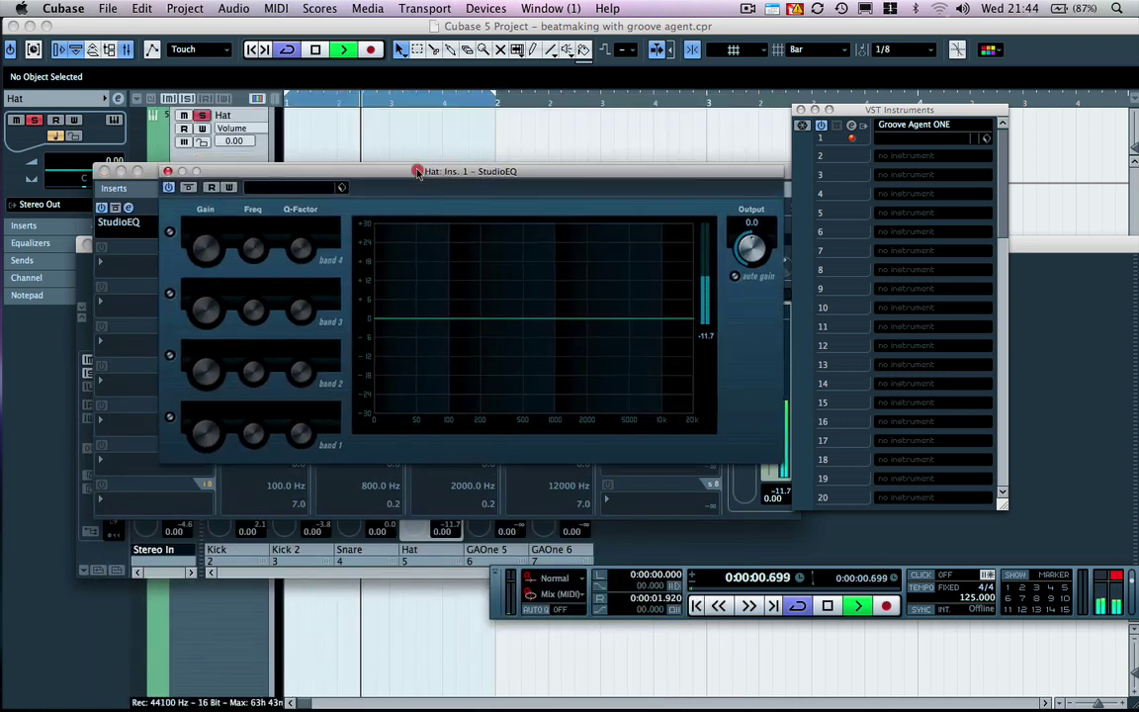
pyautogui.click(170, 417)
pyautogui.click(332, 414)
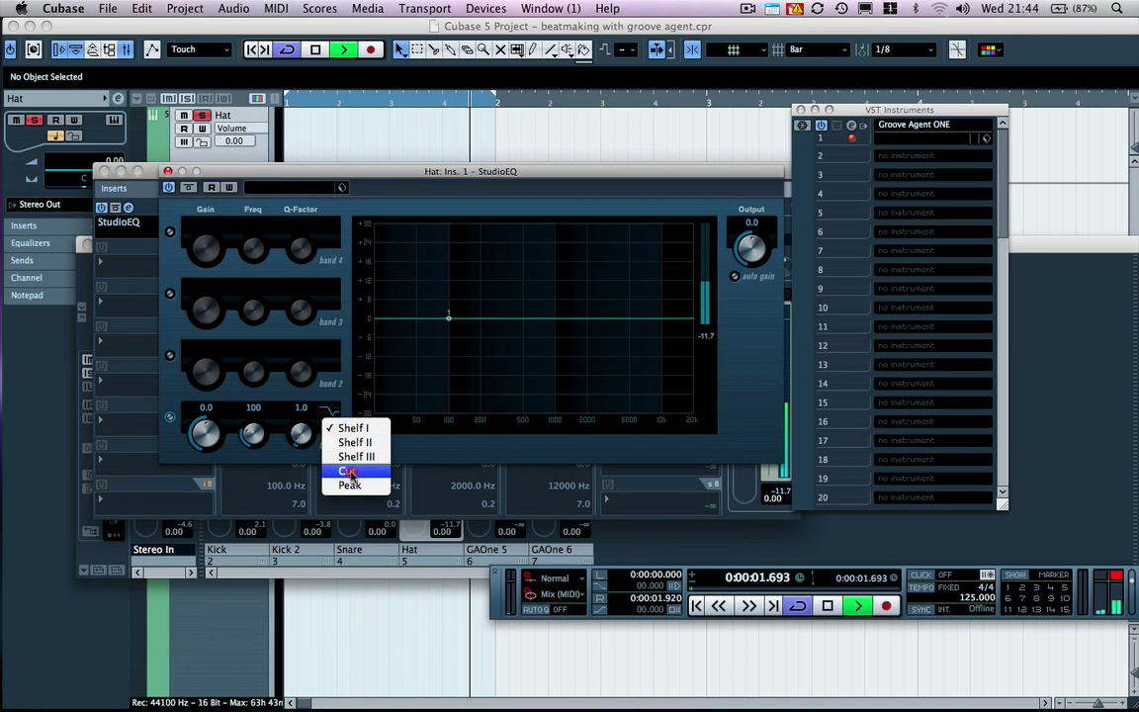
pyautogui.click(348, 473)
pyautogui.moveTo(253, 435); pyautogui.dragTo(250, 420)
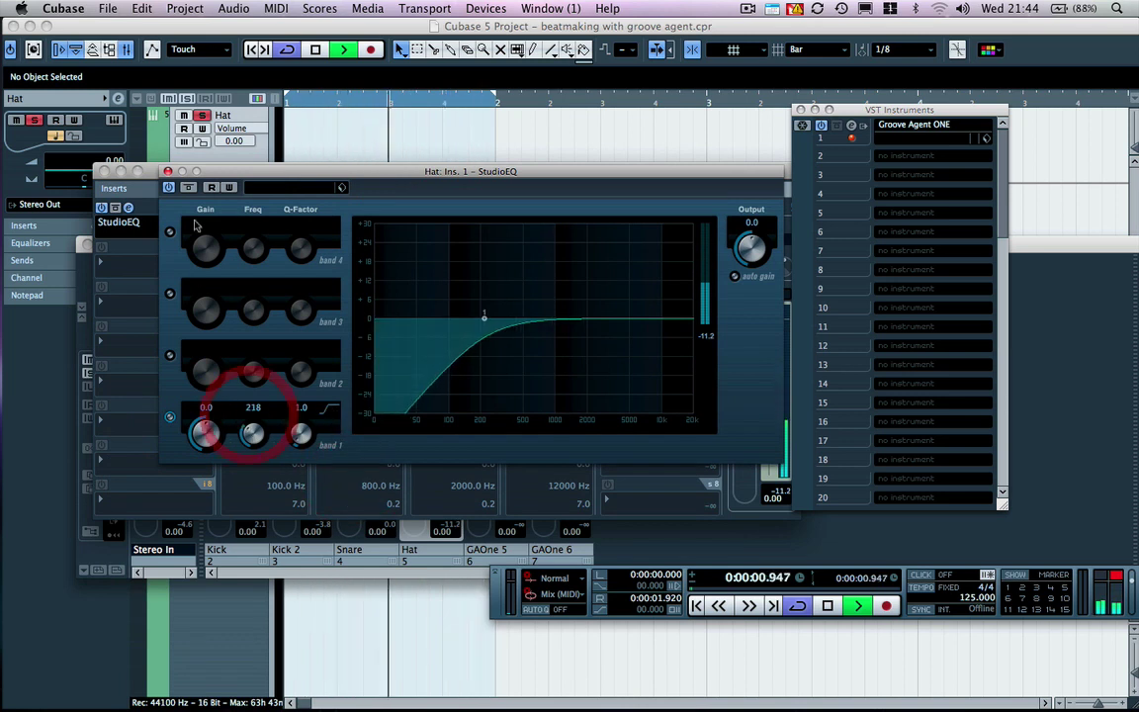
pyautogui.click(168, 174)
pyautogui.click(104, 172)
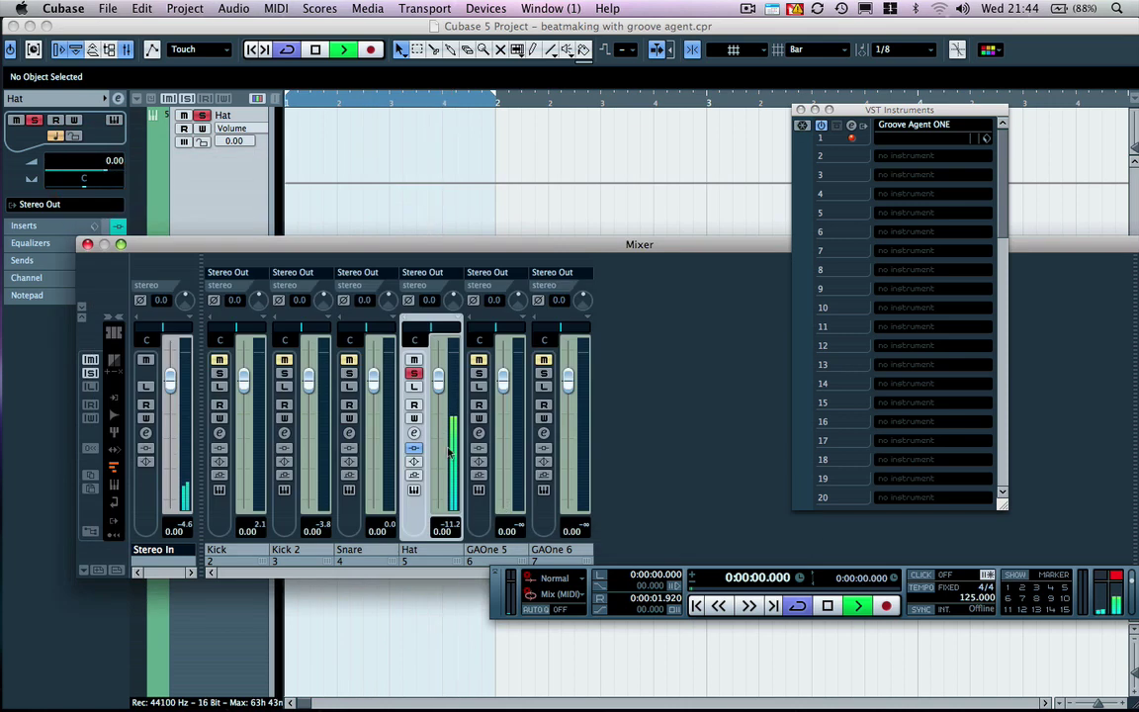
# - Take the Hat out of solo, pan it L25, set Kick 2 to -2.56 dB, stop playback
pyautogui.click(414, 373)
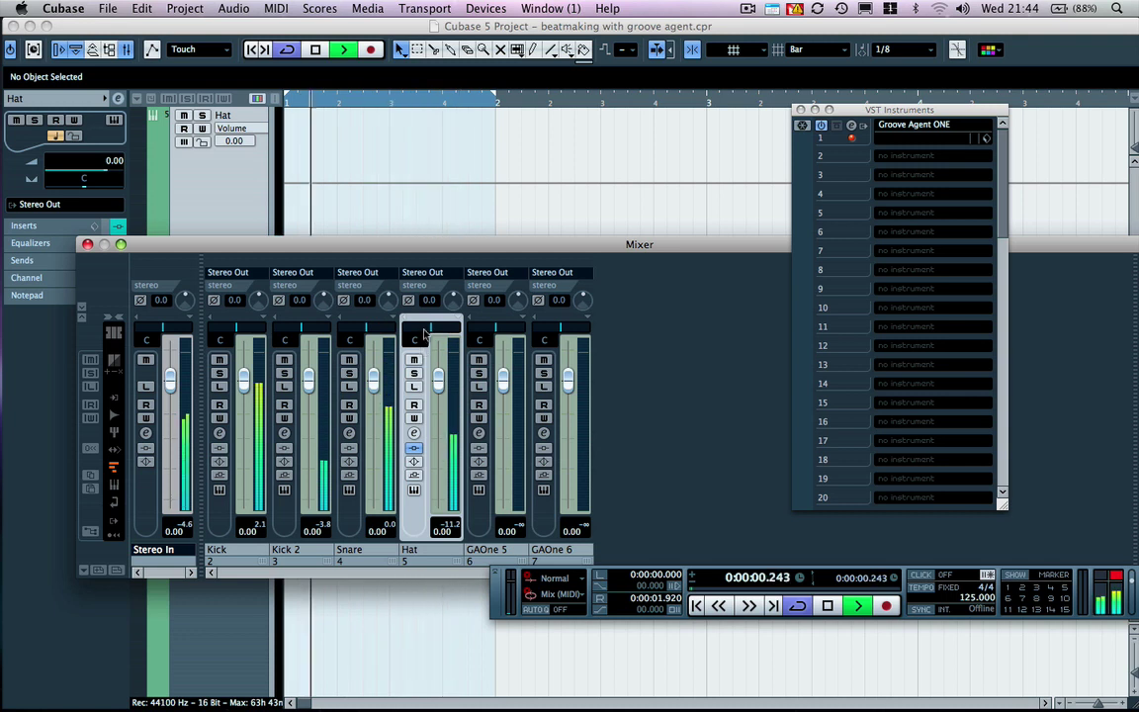
pyautogui.moveTo(427, 334); pyautogui.dragTo(425, 332)
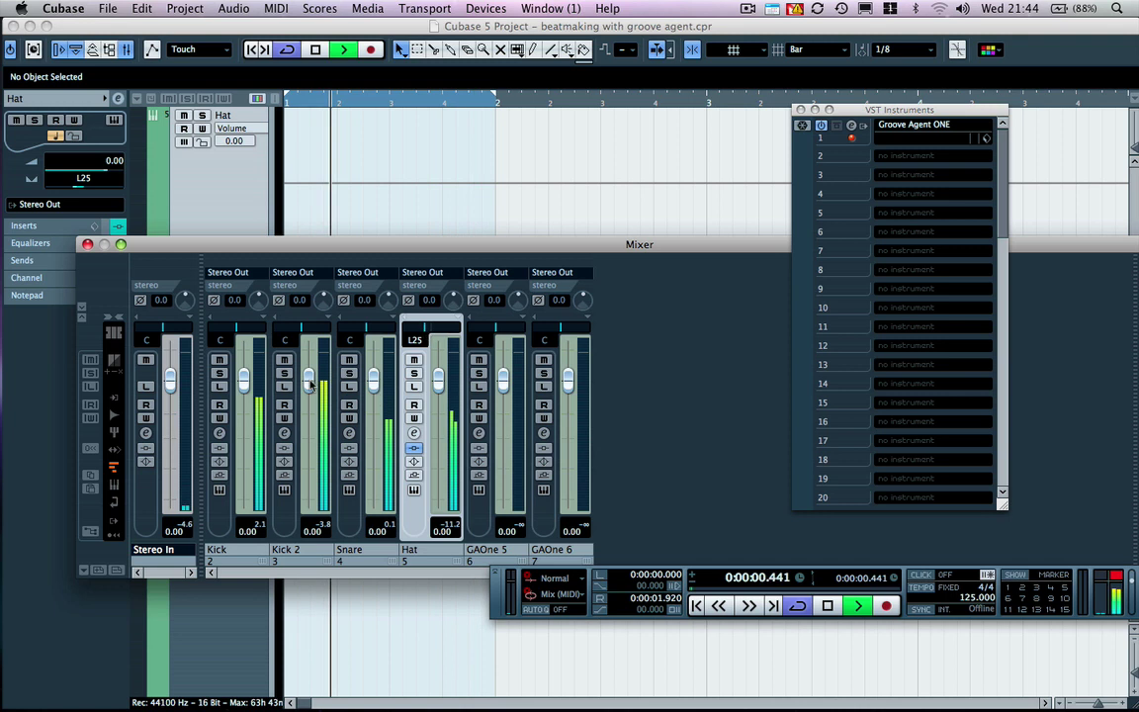
pyautogui.moveTo(308, 386); pyautogui.dragTo(313, 403)
pyautogui.press('space')
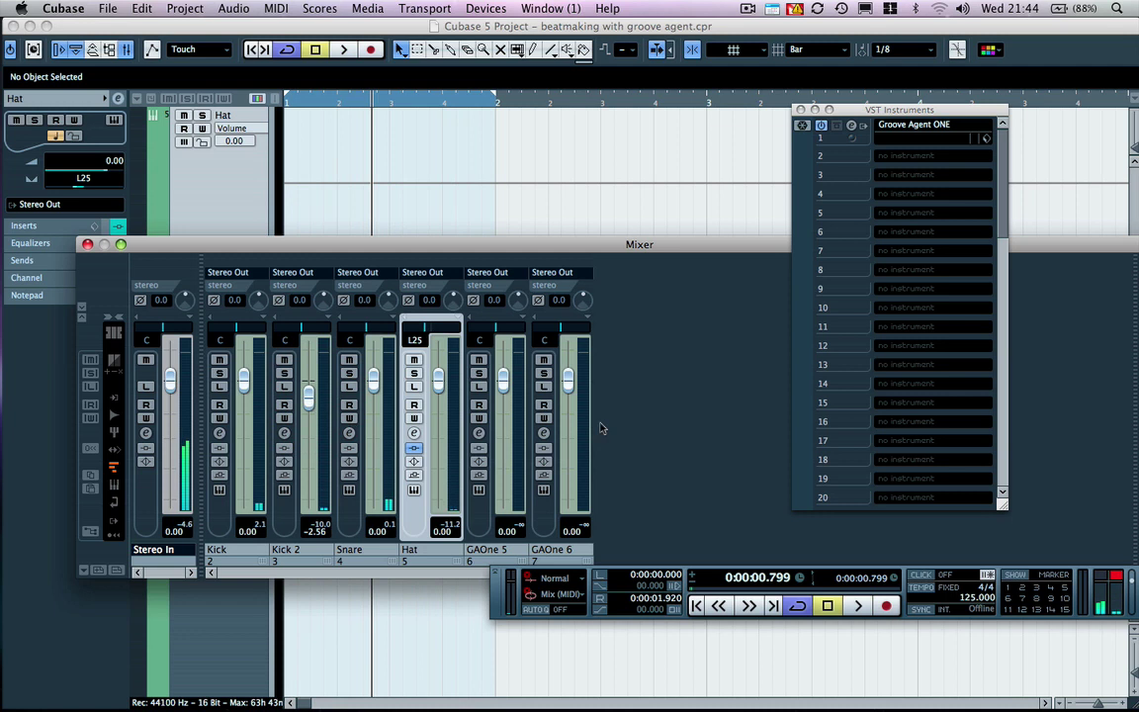
# - Add an FX channel with the REverence reverb plug-in, then close its window
pyautogui.rightClick(638, 432)
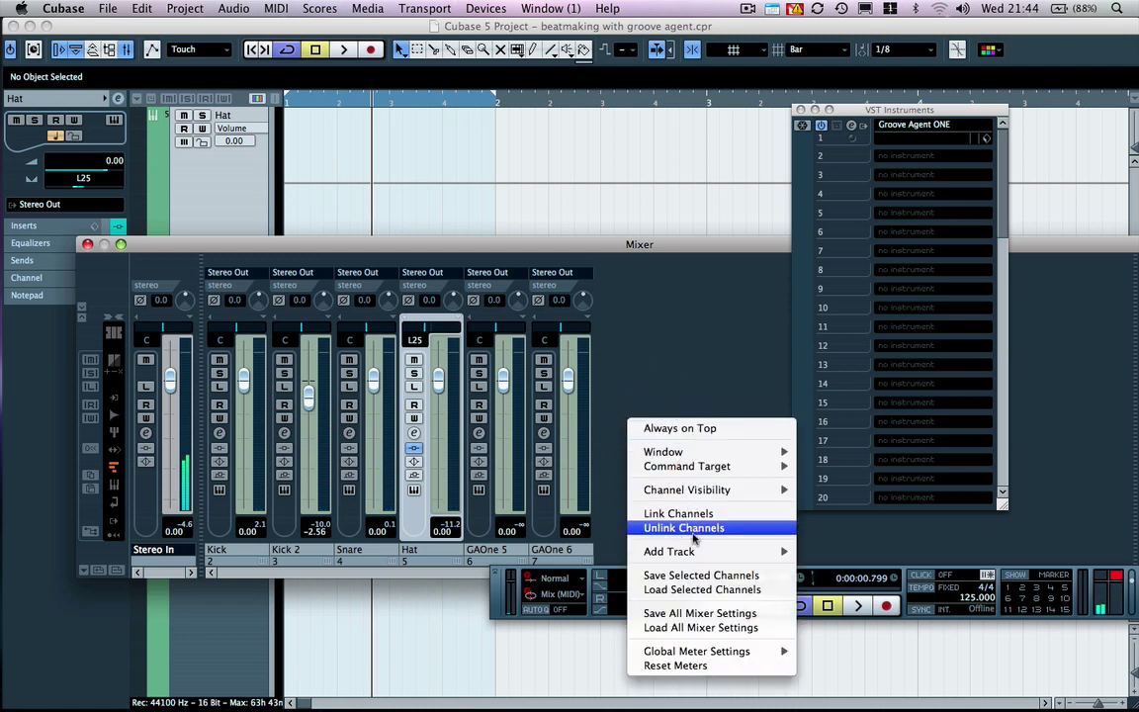
pyautogui.moveTo(692, 551)
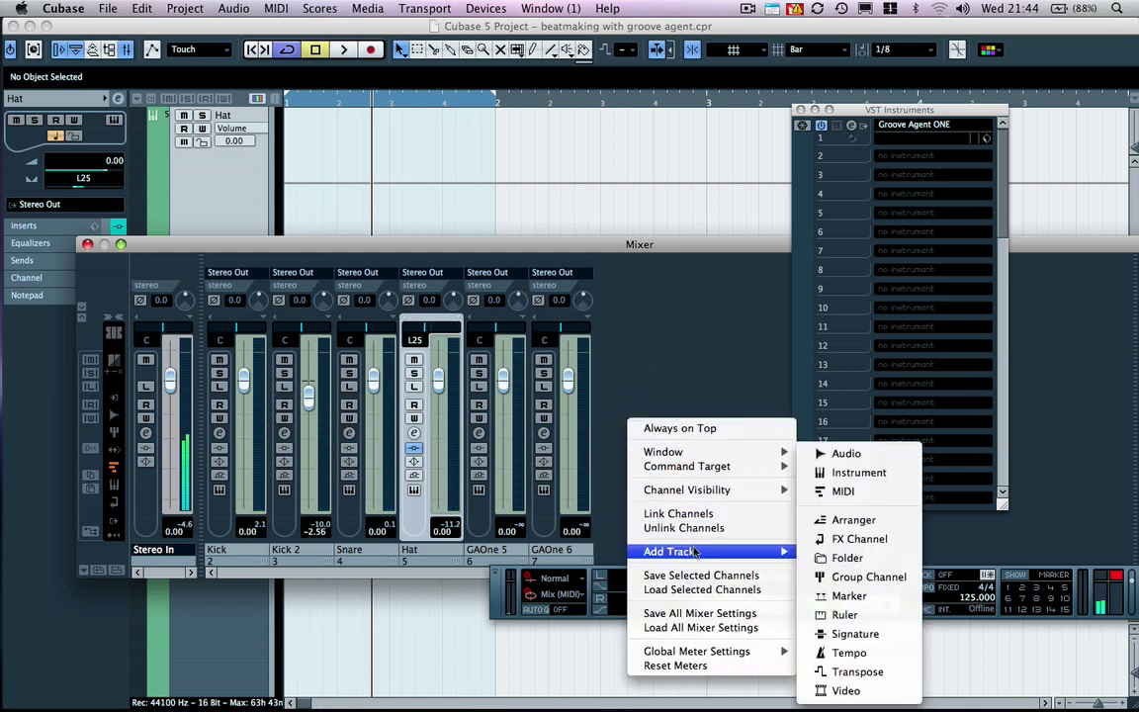
pyautogui.click(860, 539)
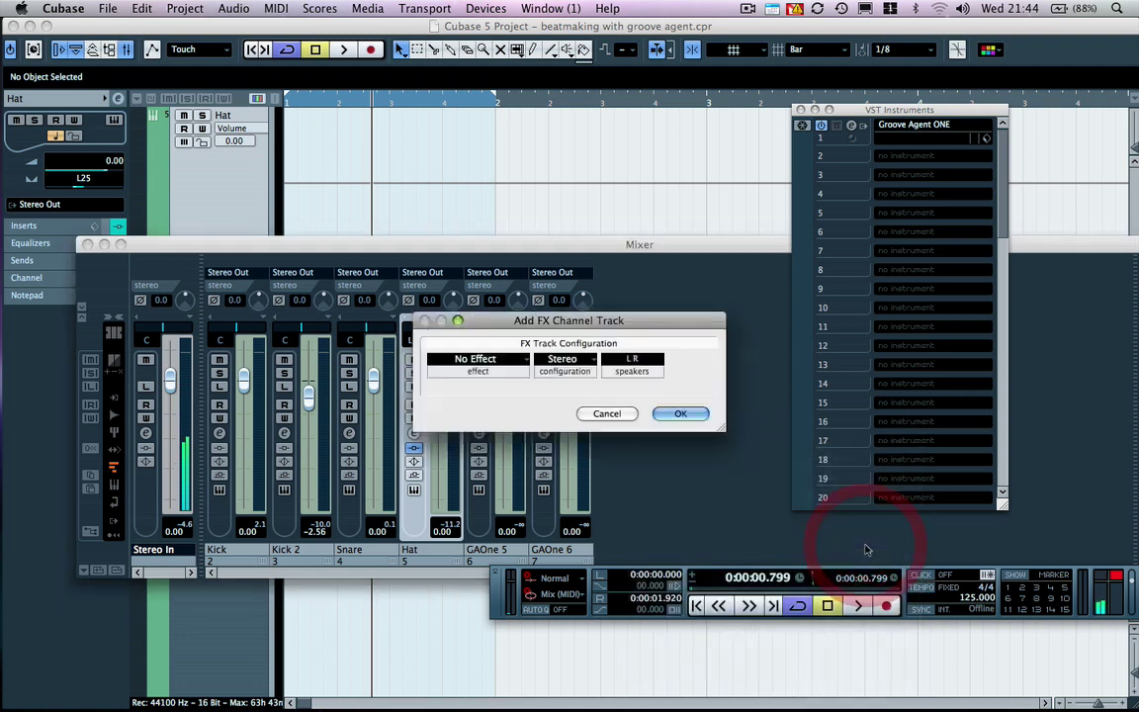
pyautogui.click(475, 362)
pyautogui.moveTo(640, 606)
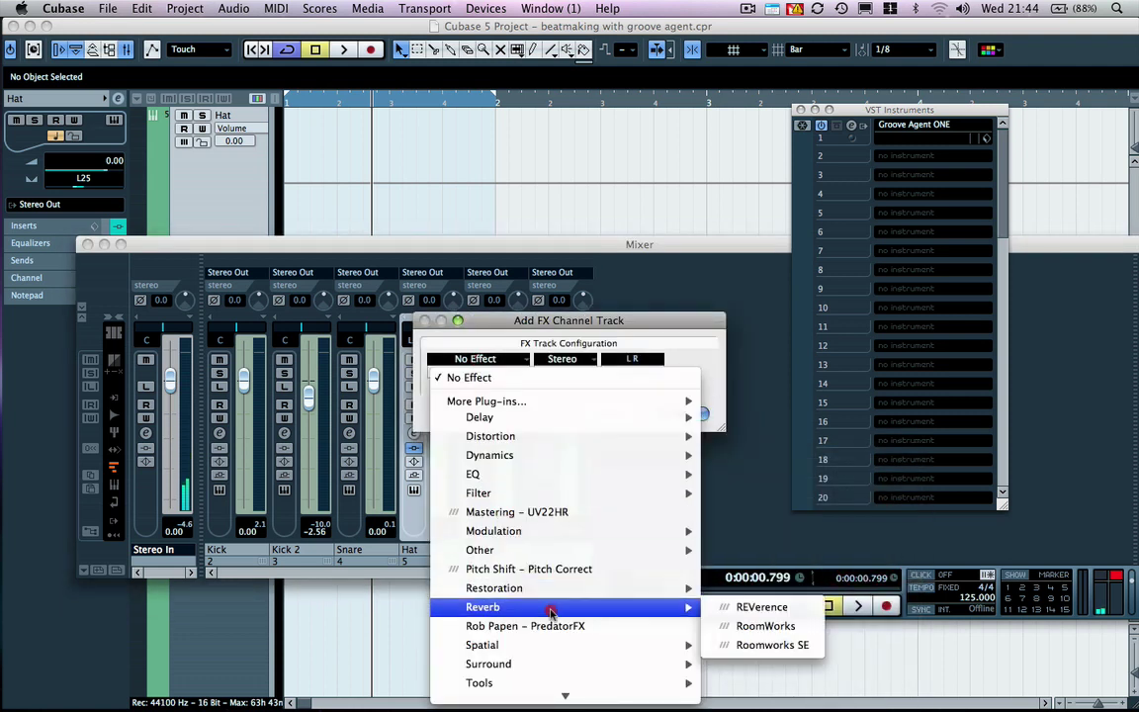
pyautogui.click(781, 607)
pyautogui.click(683, 410)
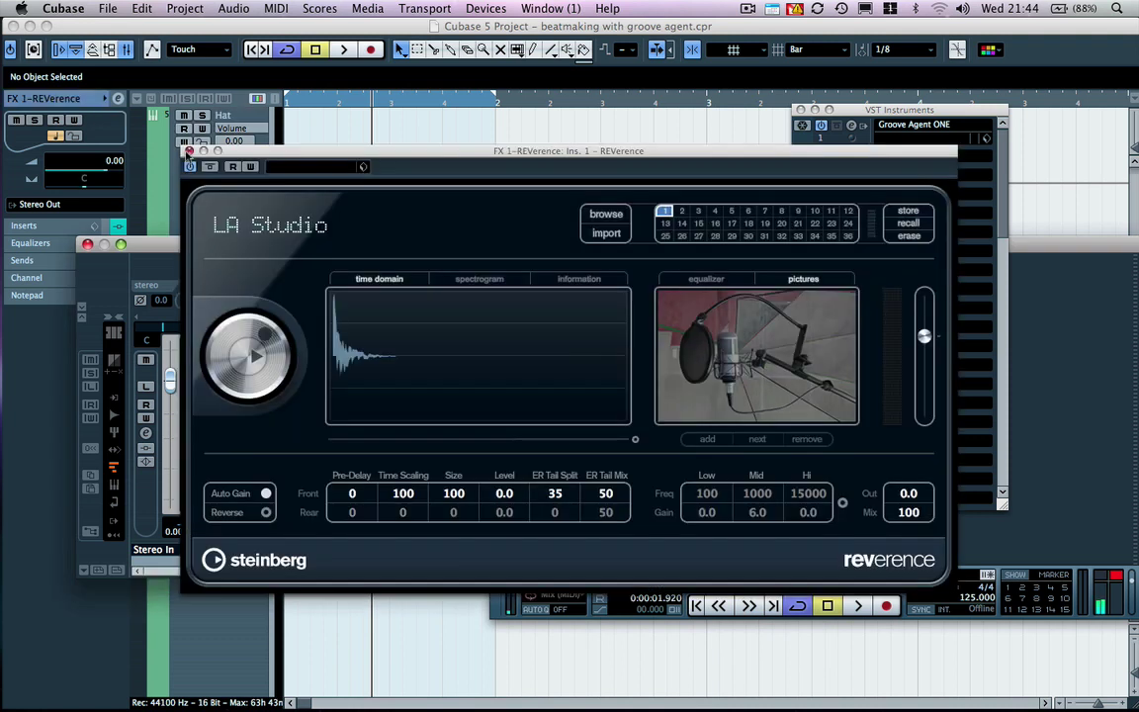
pyautogui.click(187, 152)
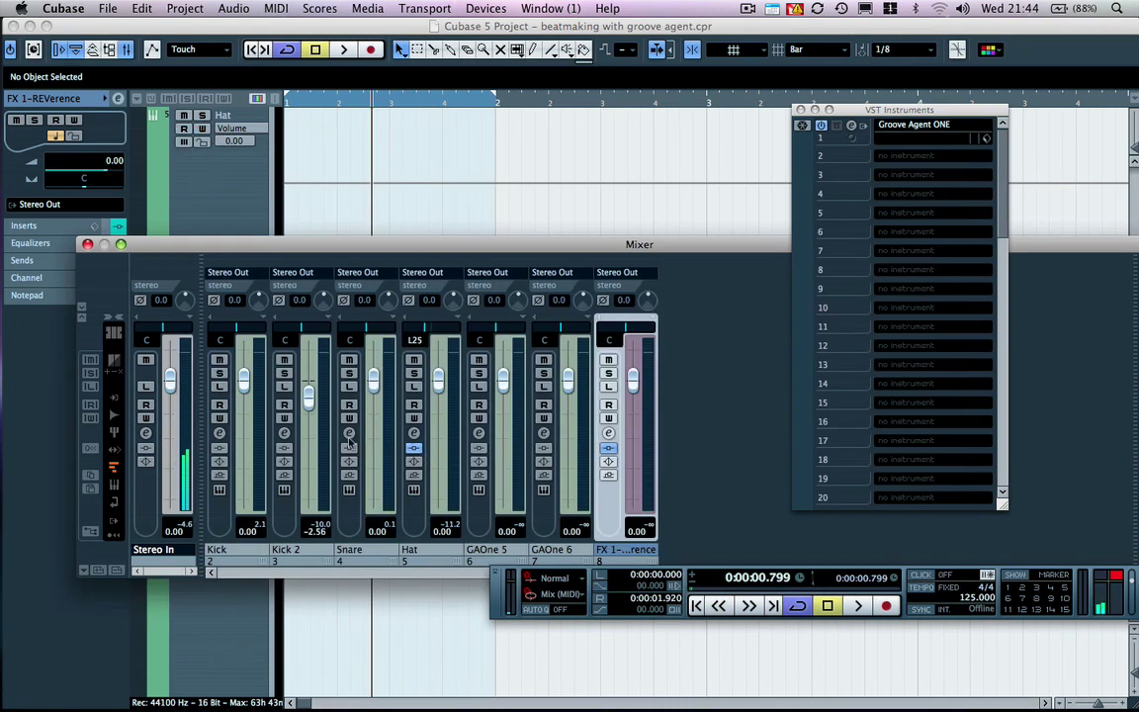
# - Route the Snare's send 1 to FX 1-REverence at about -10.66 dB
pyautogui.click(348, 435)
pyautogui.click(659, 229)
pyautogui.click(656, 249)
pyautogui.click(607, 206)
pyautogui.moveTo(611, 243); pyautogui.dragTo(653, 240)
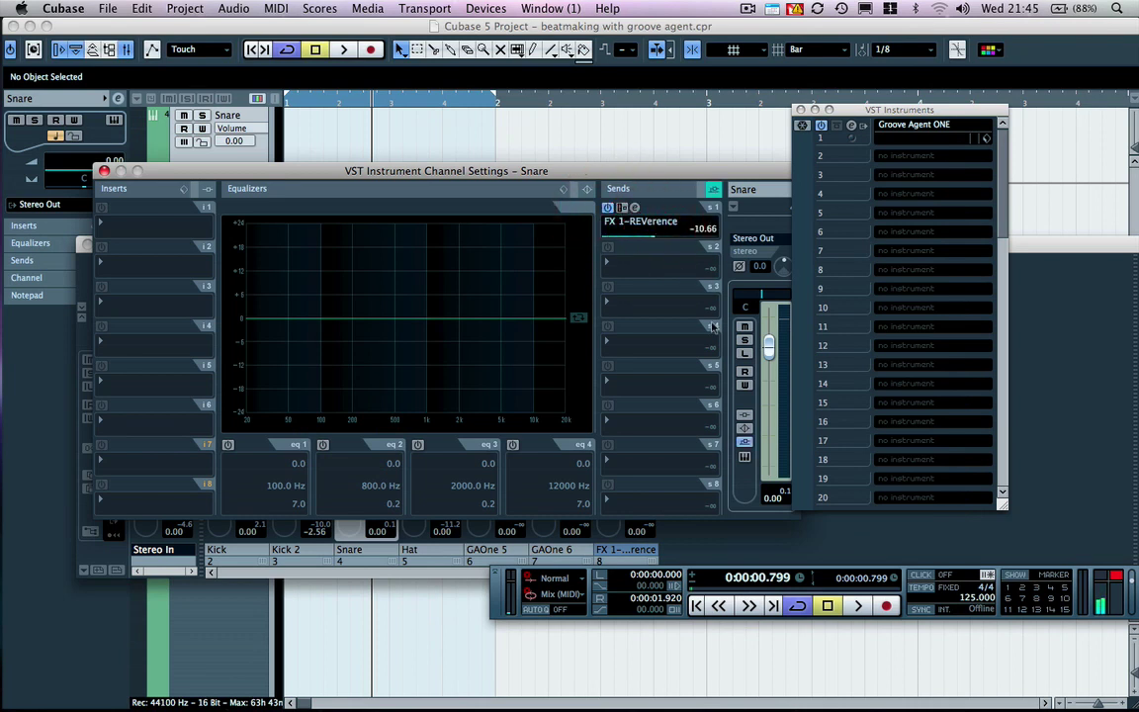
# - Solo the Snare and play, toggling the reverb send off and on to compare, then unsolo
pyautogui.click(745, 340)
pyautogui.press('space')
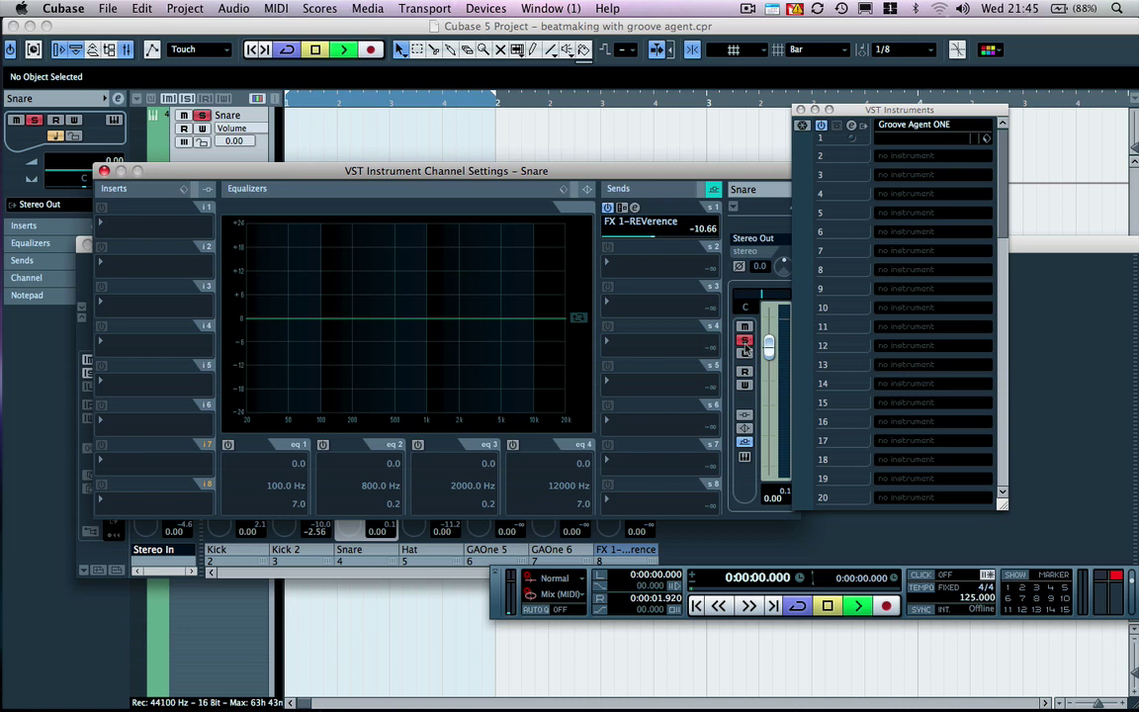
pyautogui.click(608, 207)
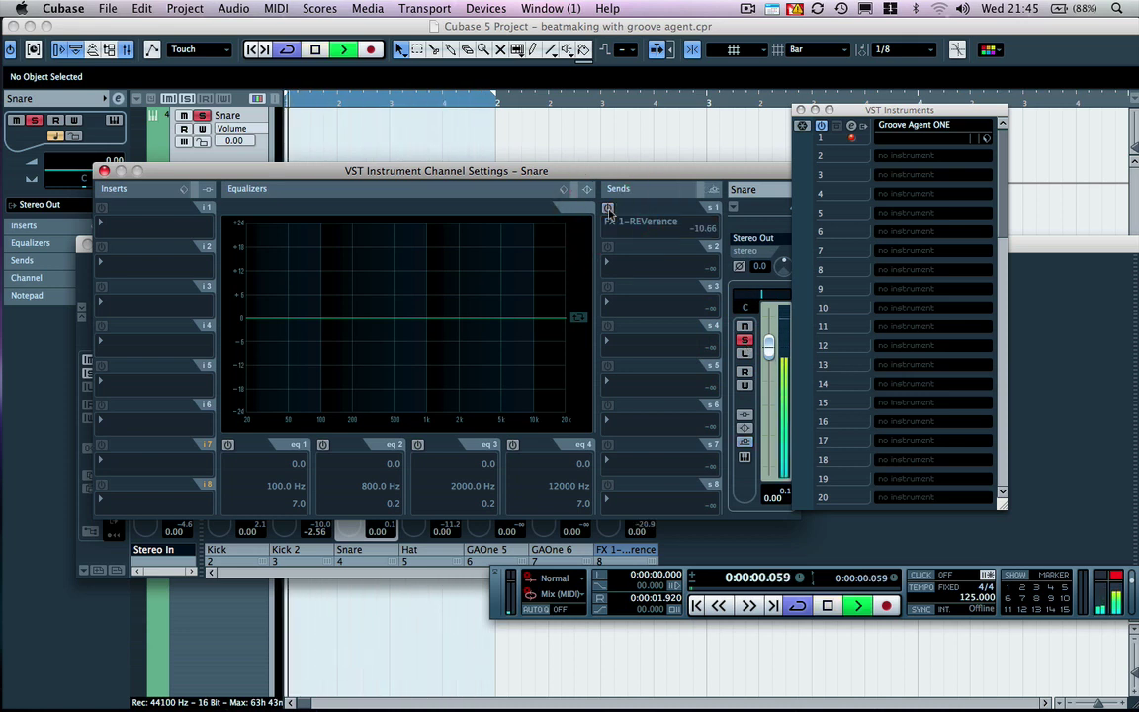
pyautogui.click(608, 208)
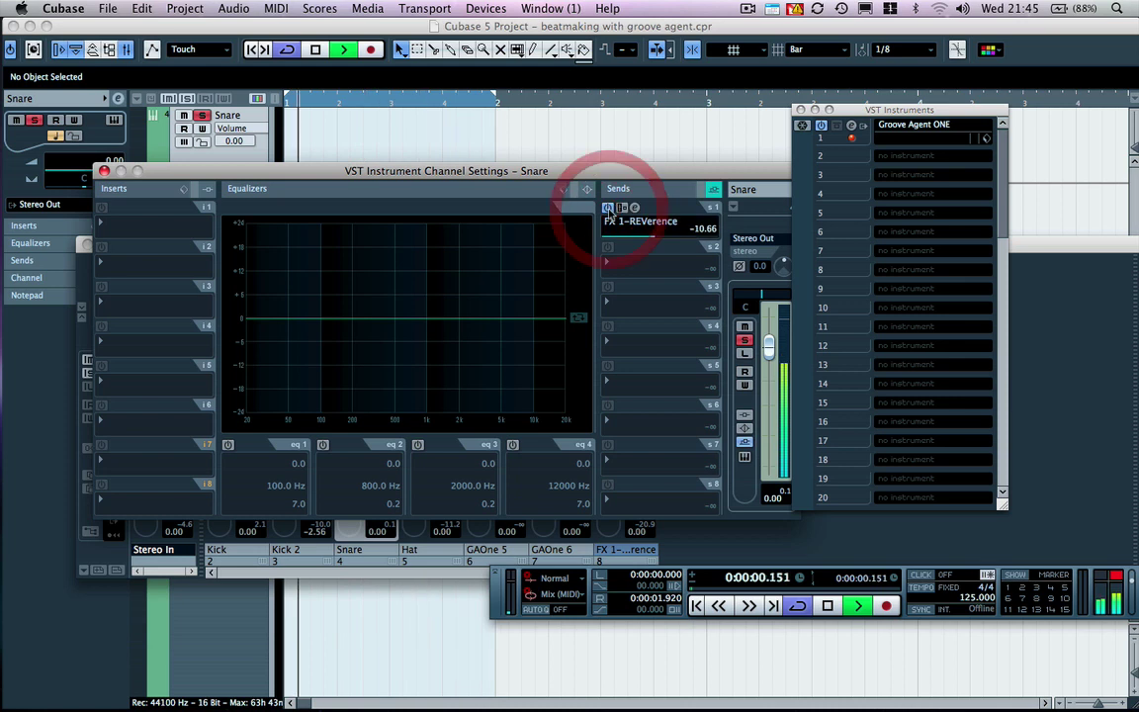
pyautogui.click(744, 340)
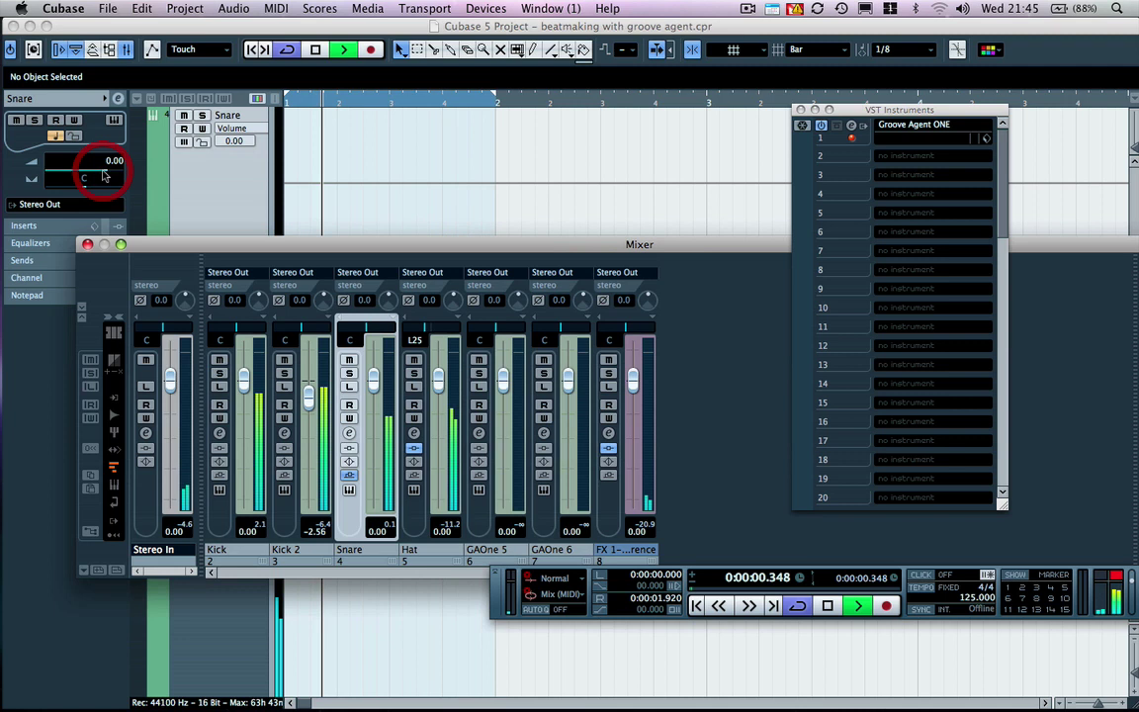
# - Close the Snare channel settings window and stop playback
pyautogui.click(103, 171)
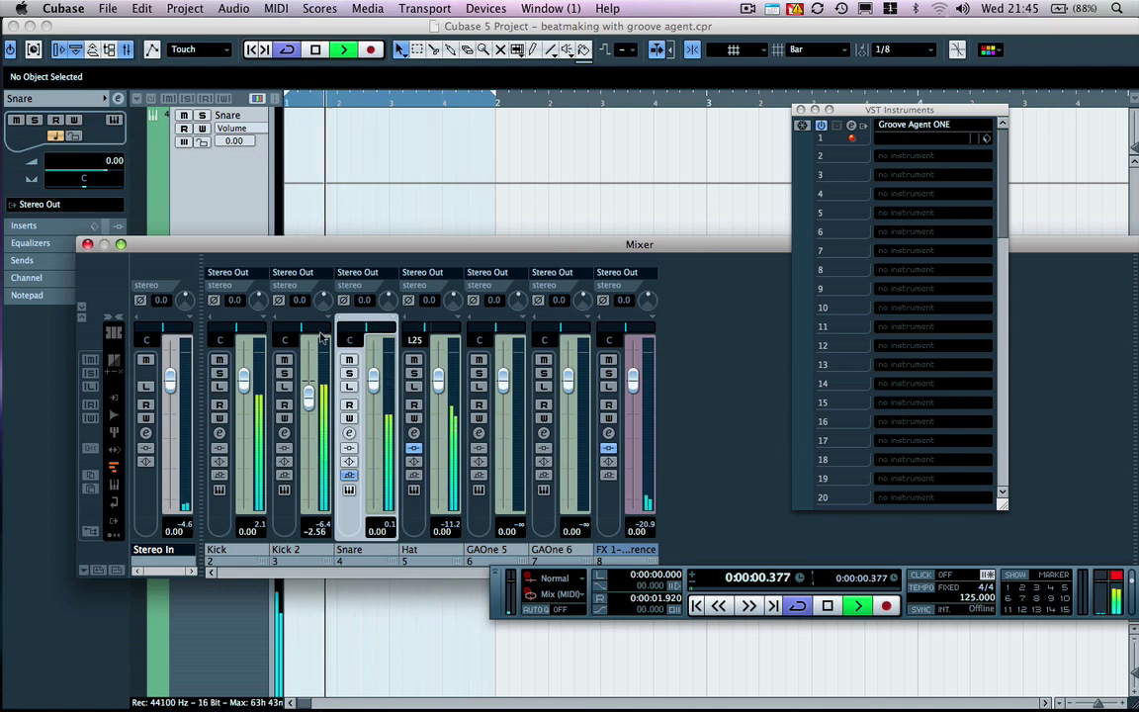
pyautogui.press('space')
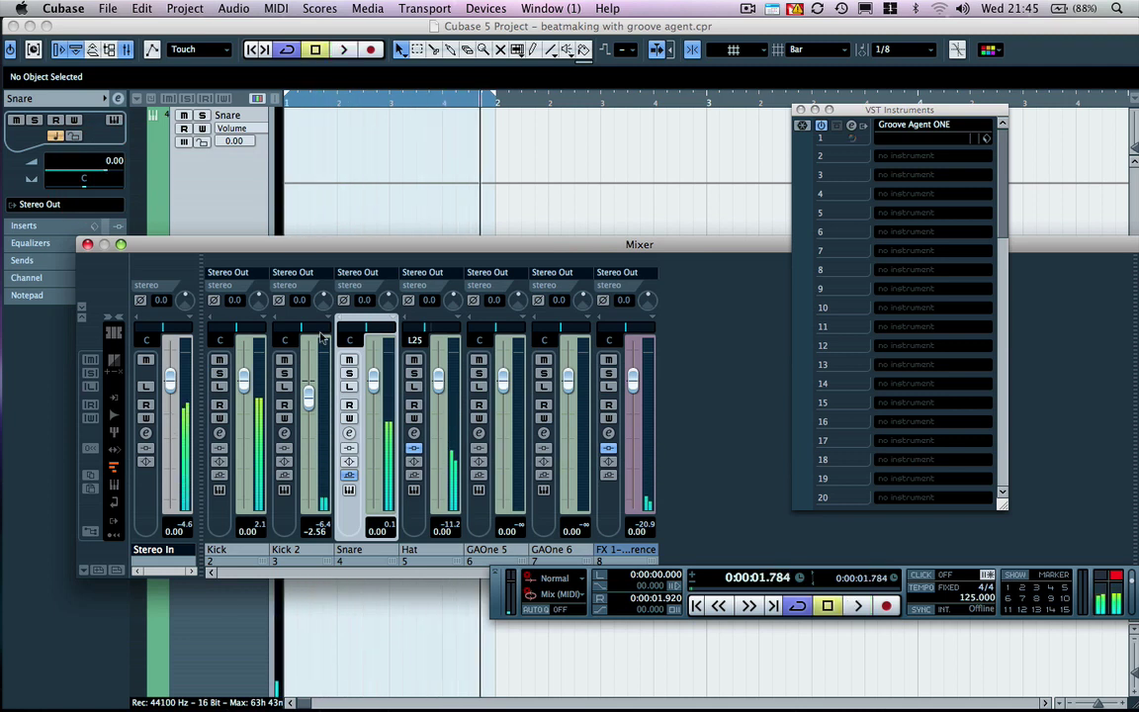